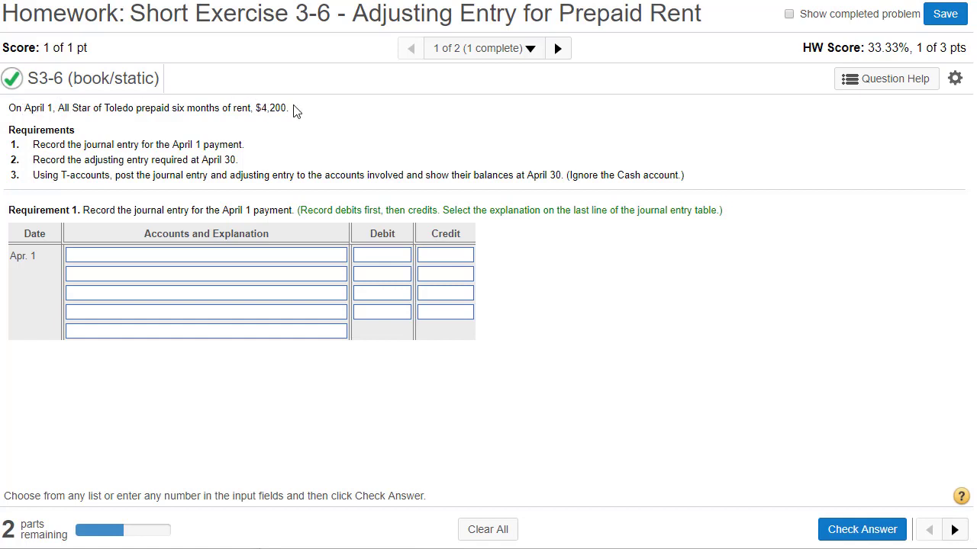
- Read the prepaid rent problem, its three requirements and the Requirement 1 instruction for the April 1 payment
drag(296, 107, 11, 107)
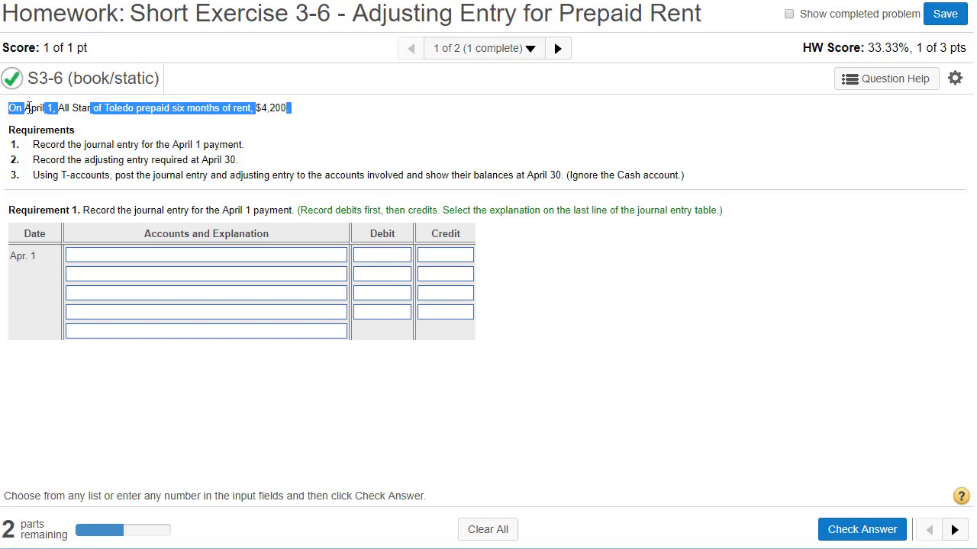
click(217, 107)
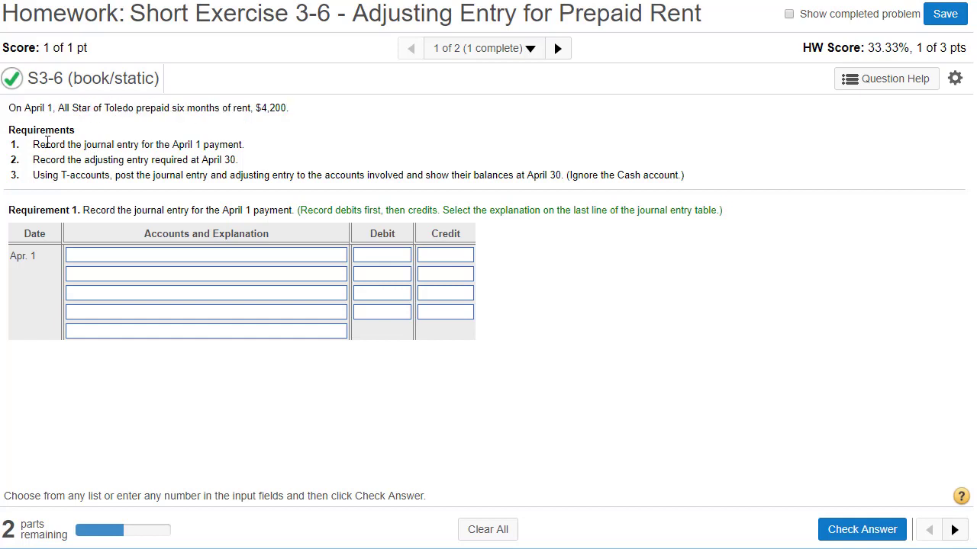
drag(33, 144, 237, 140)
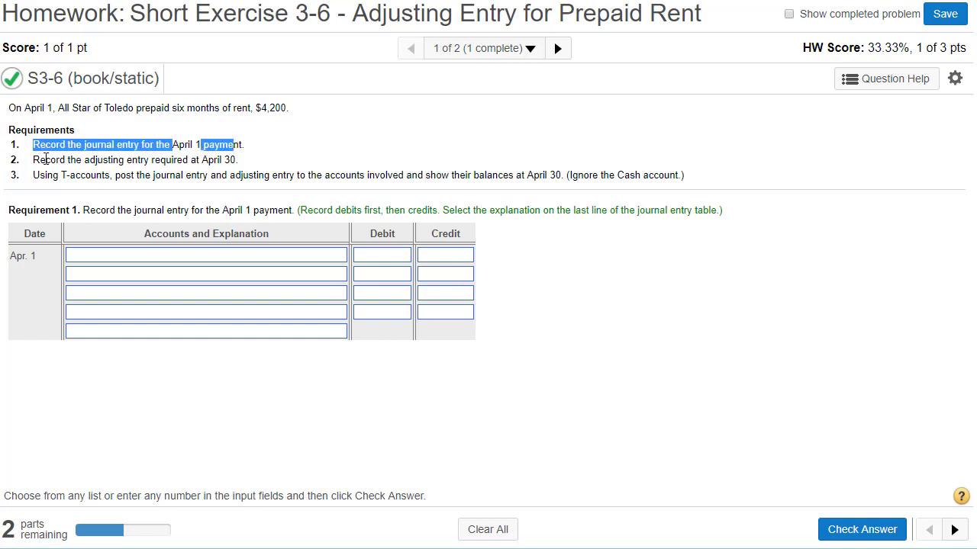
drag(38, 160, 201, 161)
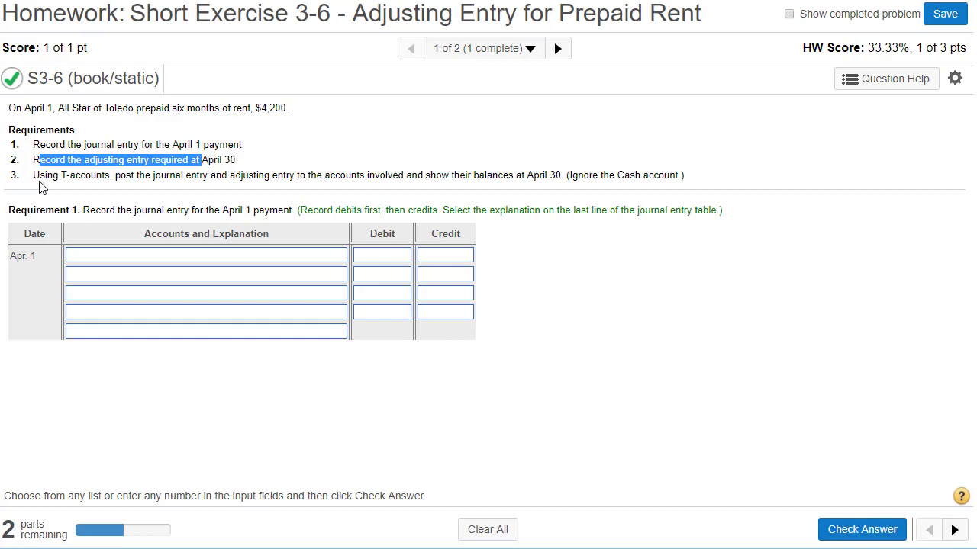
drag(34, 175, 606, 190)
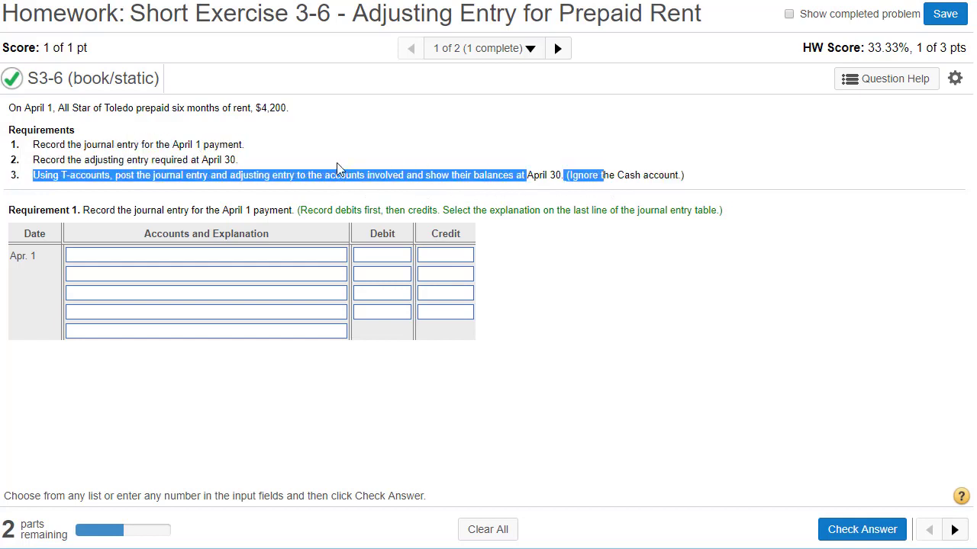
click(222, 146)
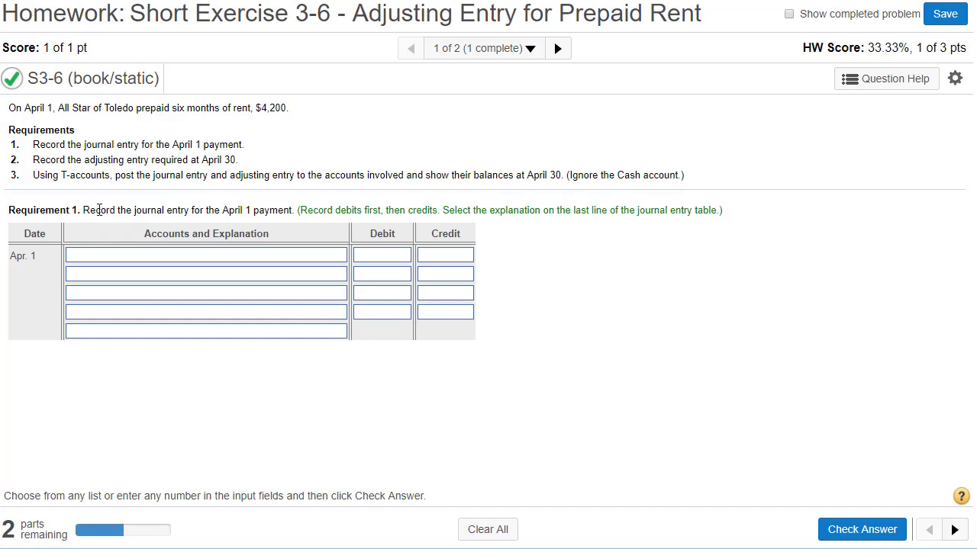
drag(100, 210, 302, 212)
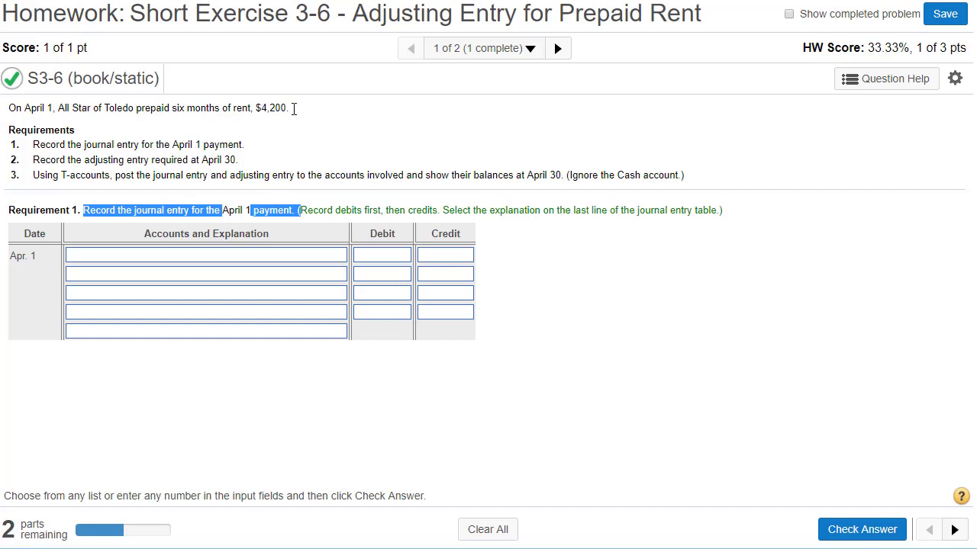
drag(295, 107, 102, 107)
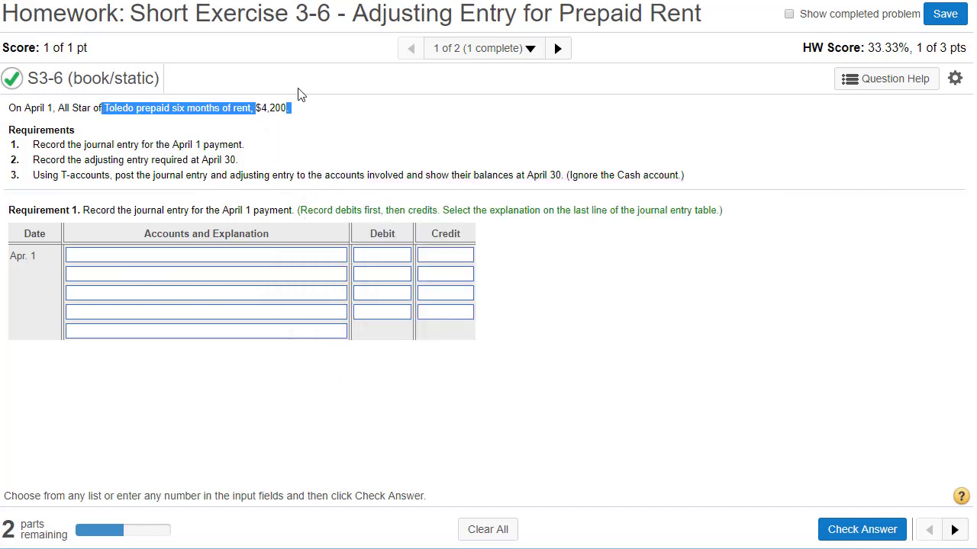
- Enter 4200 as the debit on the first line and 4200 as the credit on the second line of the Apr. 1 entry
click(386, 257)
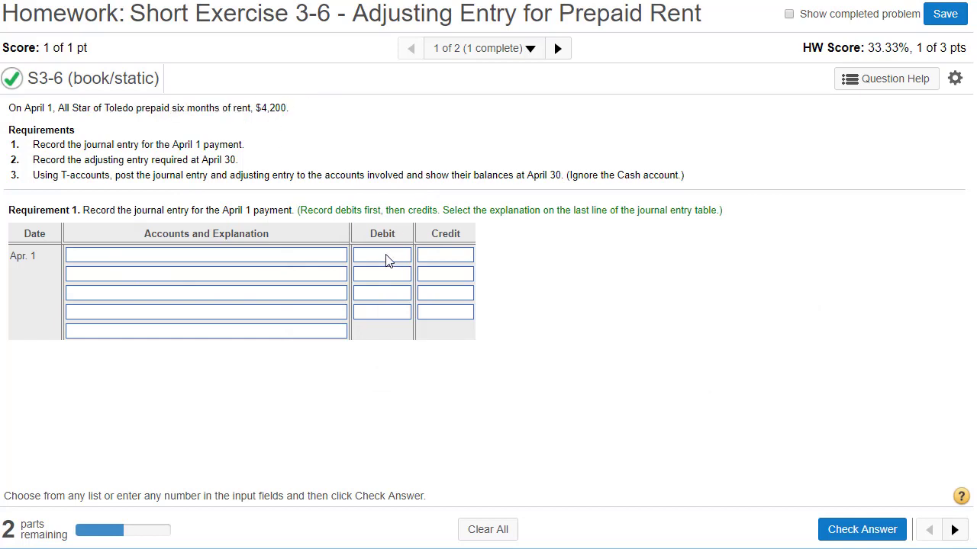
text(4200)
click(447, 276)
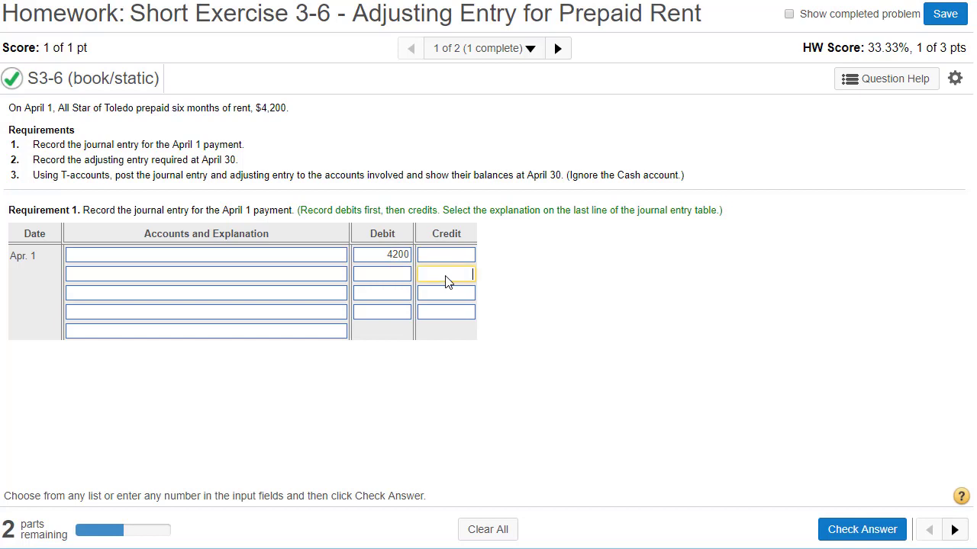
text(4200)
drag(301, 210, 438, 210)
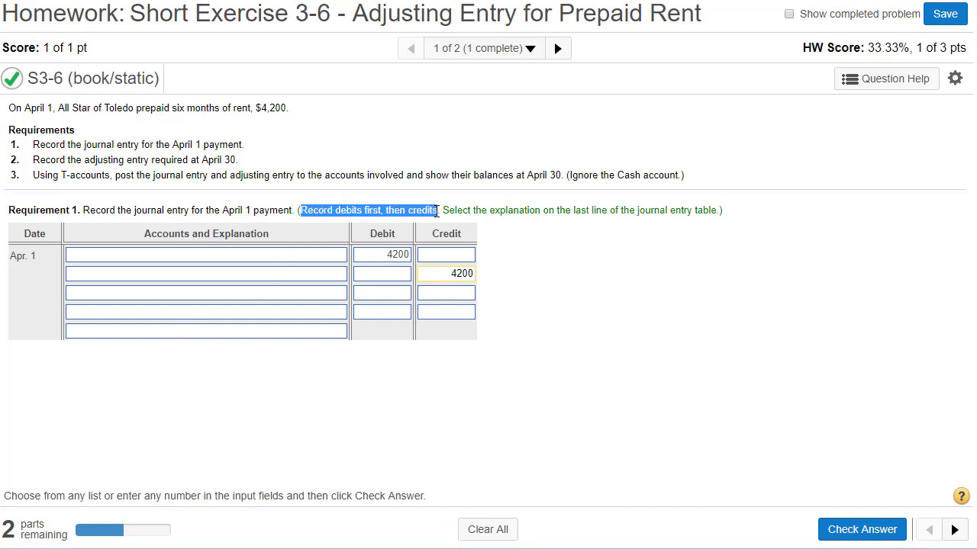
- Set the Apr. 1 entry's credited account to Cash on the second line and its debited account to Prepaid Rent on the first
click(334, 274)
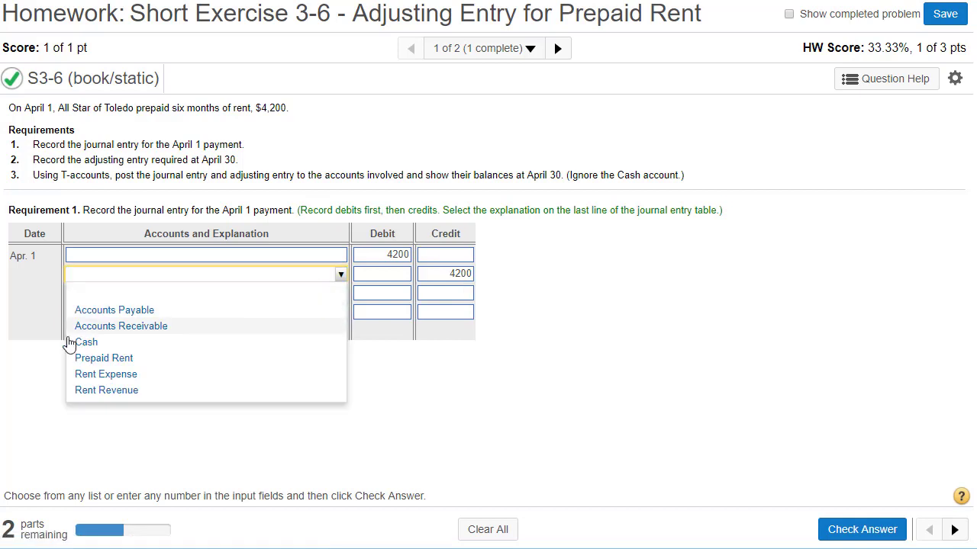
click(93, 343)
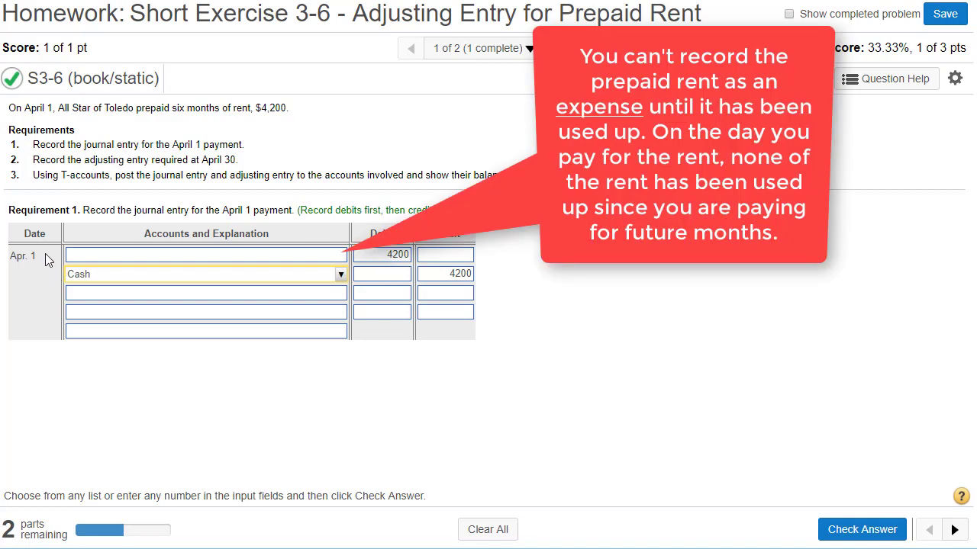
drag(19, 257, 39, 259)
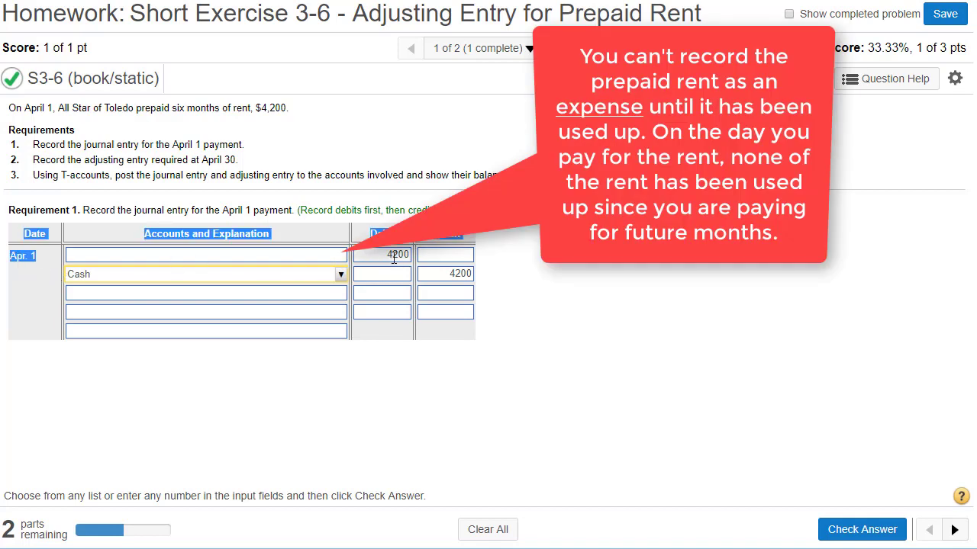
click(397, 255)
double_click(398, 255)
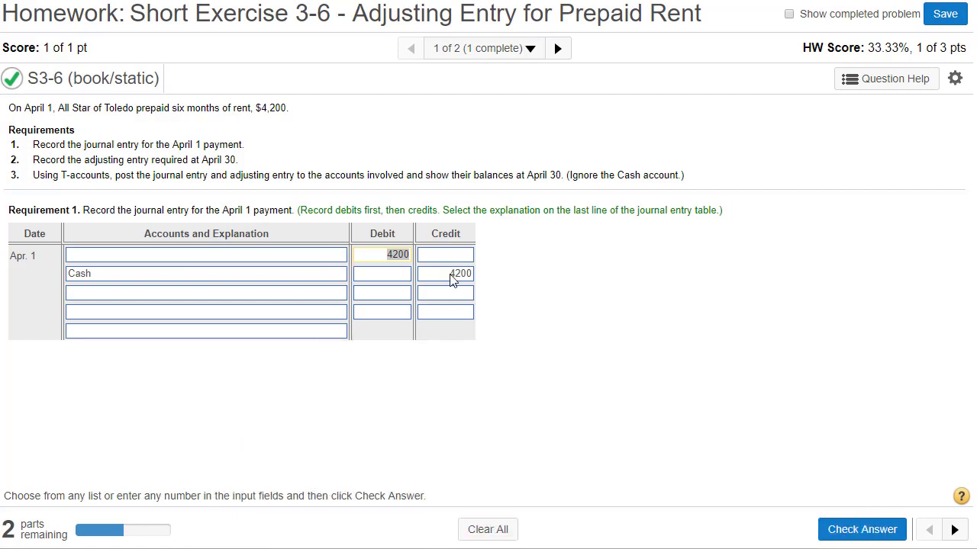
click(337, 257)
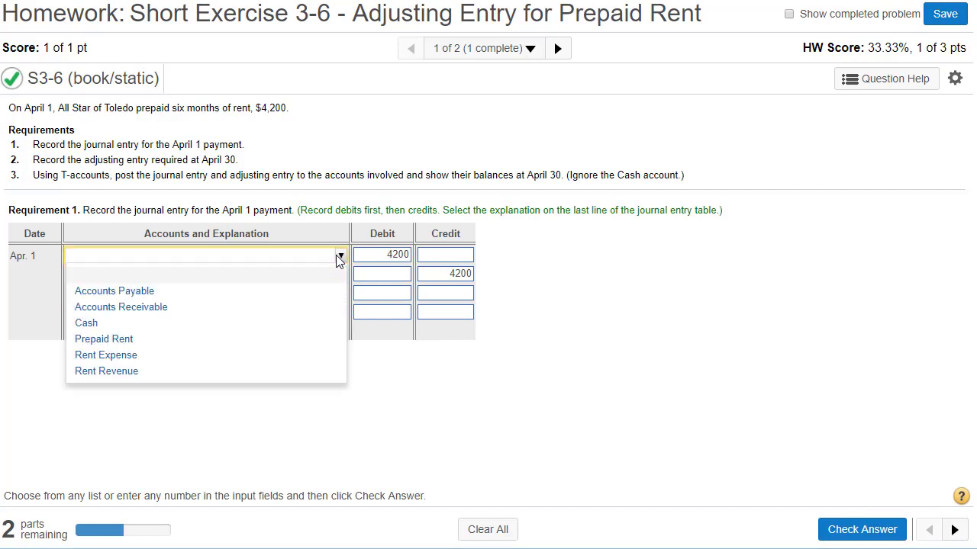
click(123, 341)
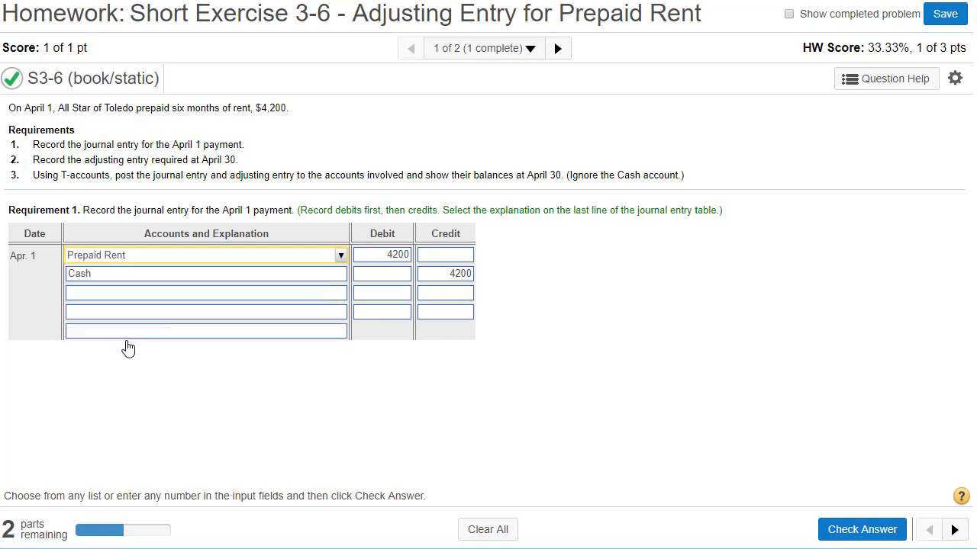
- Set the Apr. 1 entry's explanation to "To record rent paid in advance." and check the Requirement 1 answer
click(125, 334)
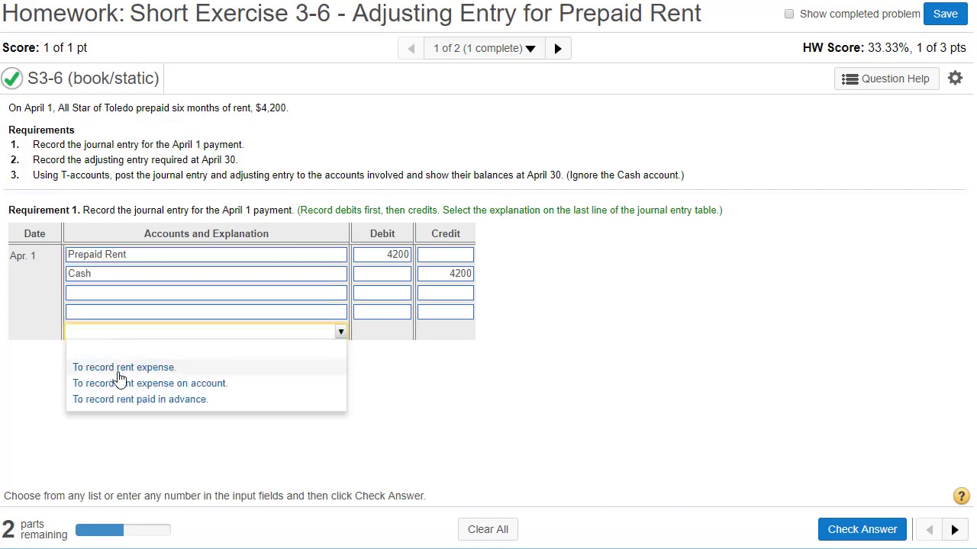
click(114, 401)
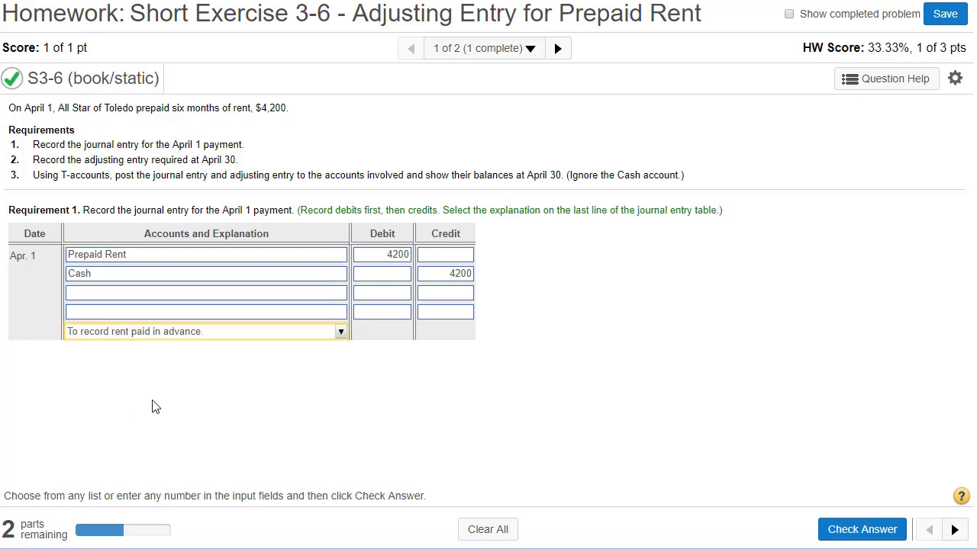
click(853, 531)
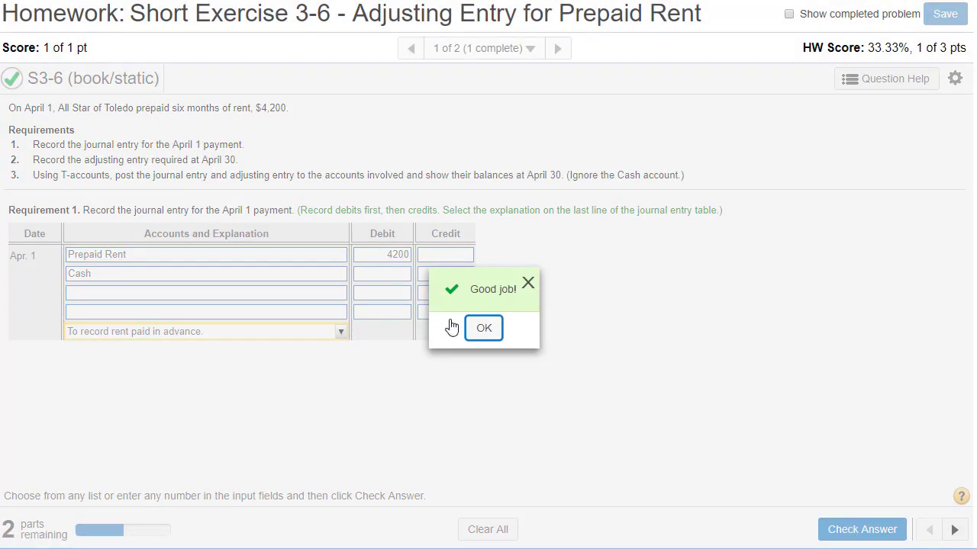
click(484, 331)
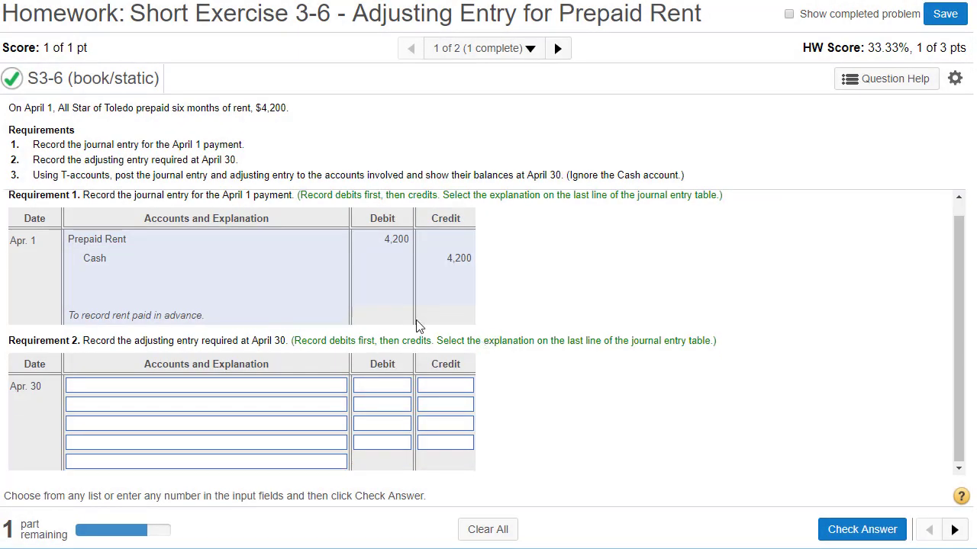
- Enter one month's rent, 700, as the debit on the first line and the credit on the second line of the Apr. 30 adjusting entry
drag(11, 242, 38, 242)
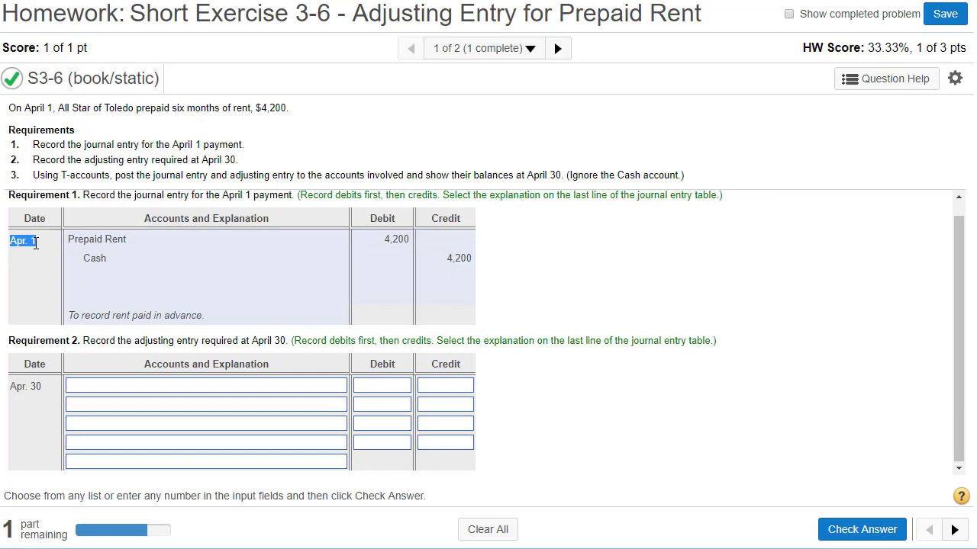
click(389, 239)
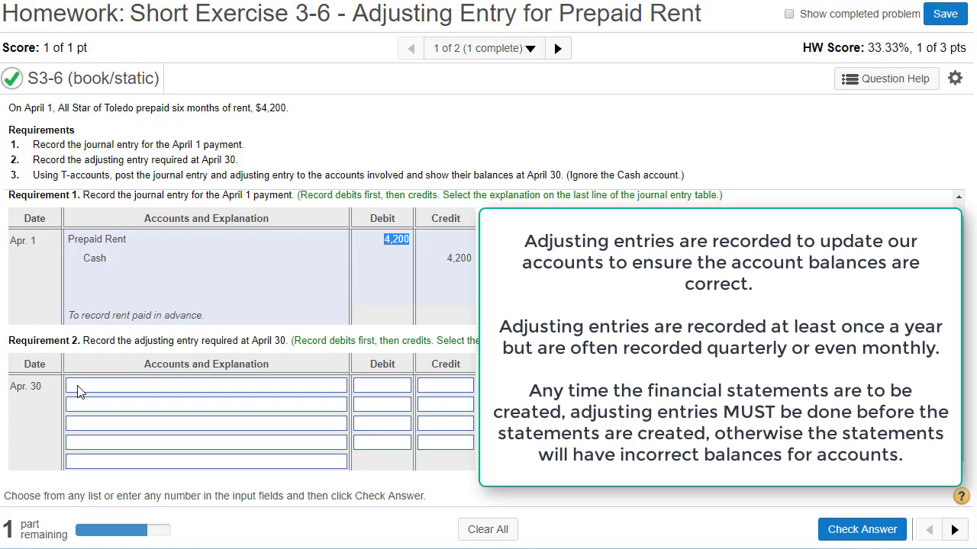
drag(9, 387, 42, 388)
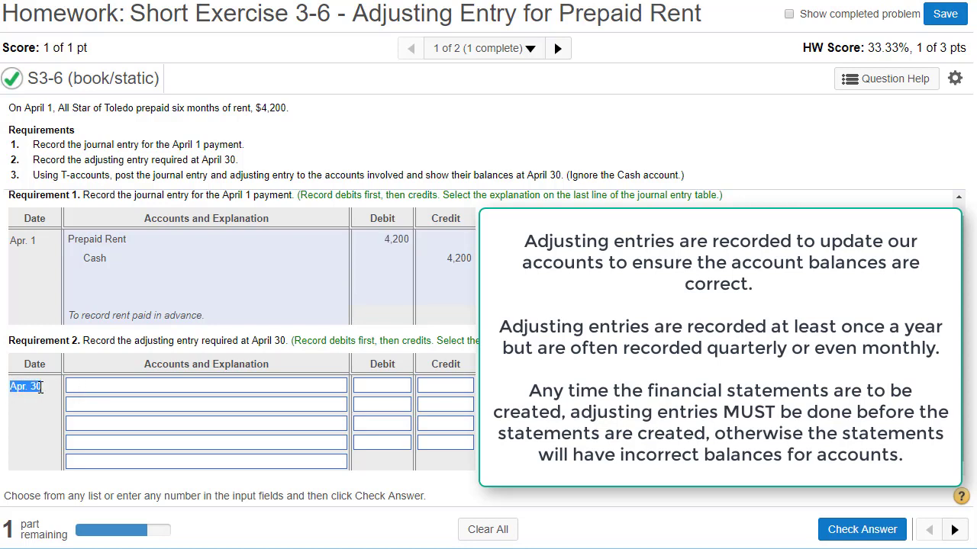
drag(84, 340, 286, 344)
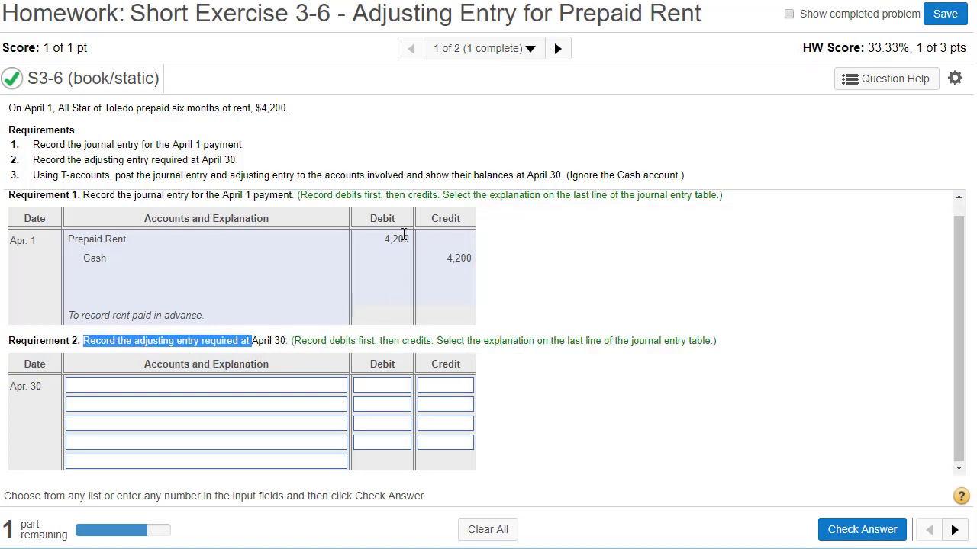
drag(381, 239, 409, 239)
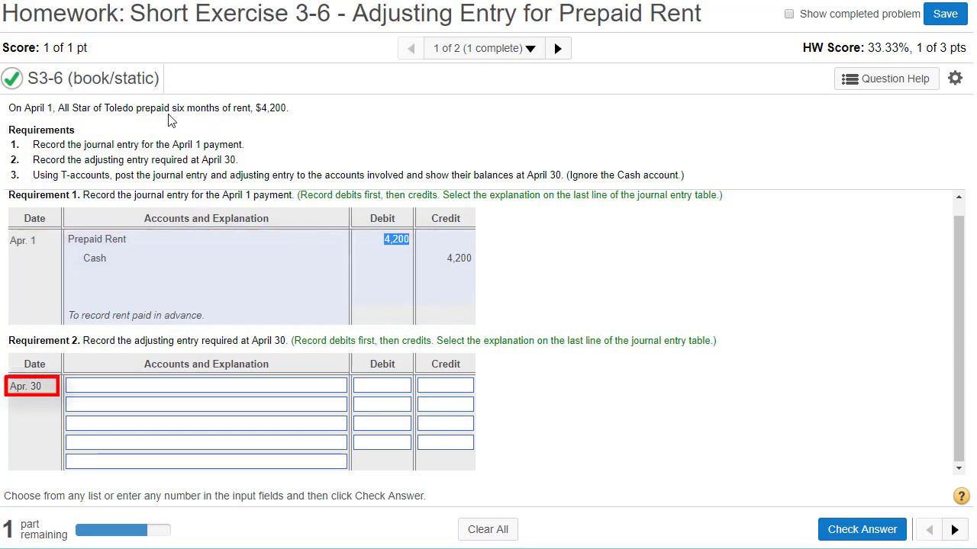
drag(170, 113, 228, 111)
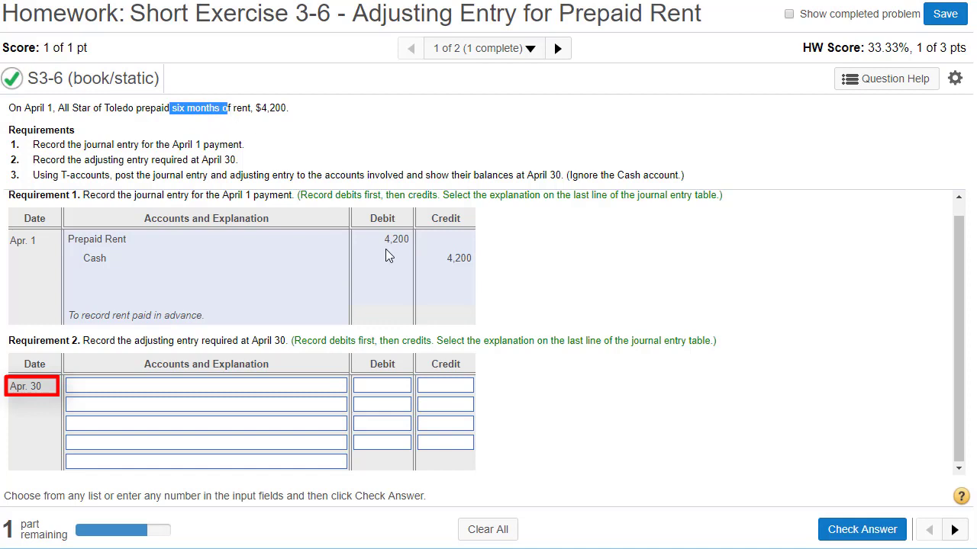
double_click(389, 240)
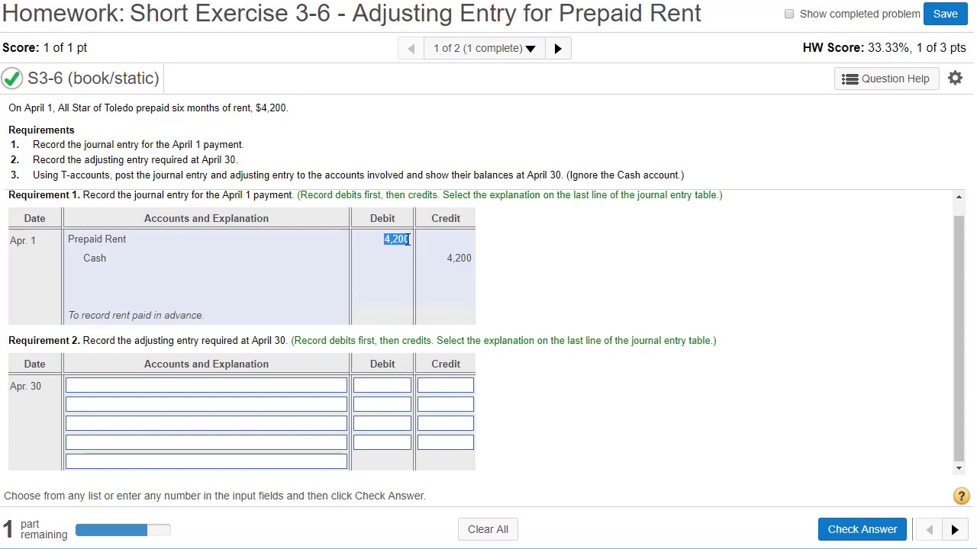
drag(291, 108, 170, 109)
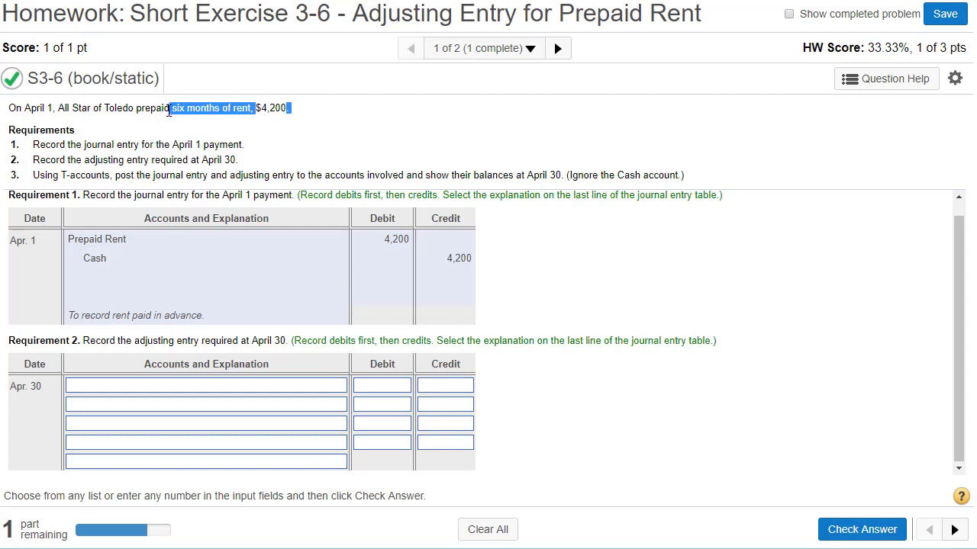
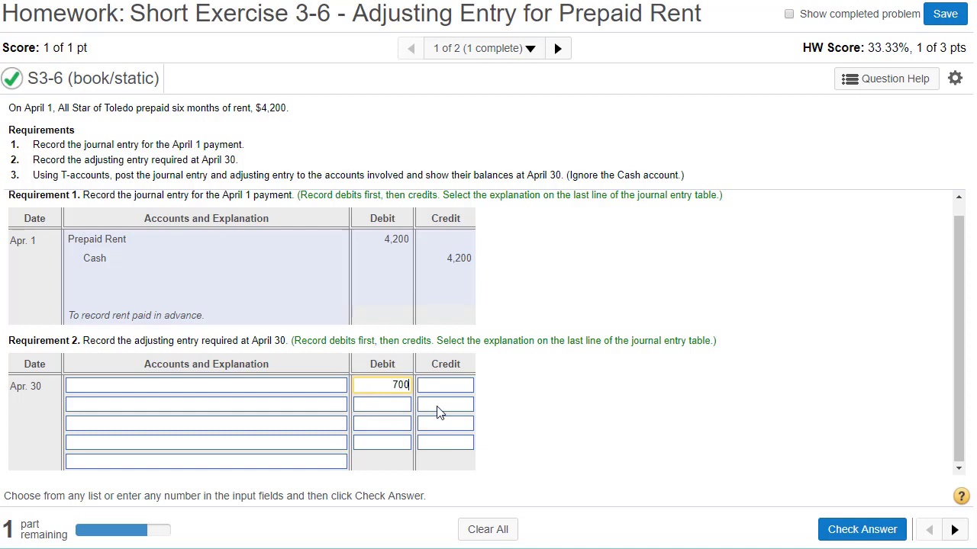
text(700)
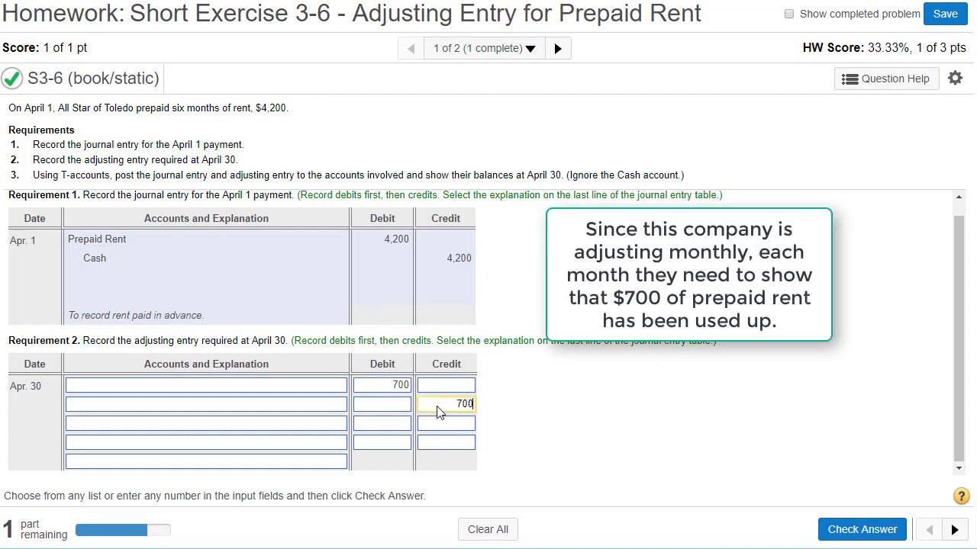
- Consult the accounting equation T-account chart in the other window for the side that decreases an asset such as Prepaid Rent
drag(68, 242, 125, 241)
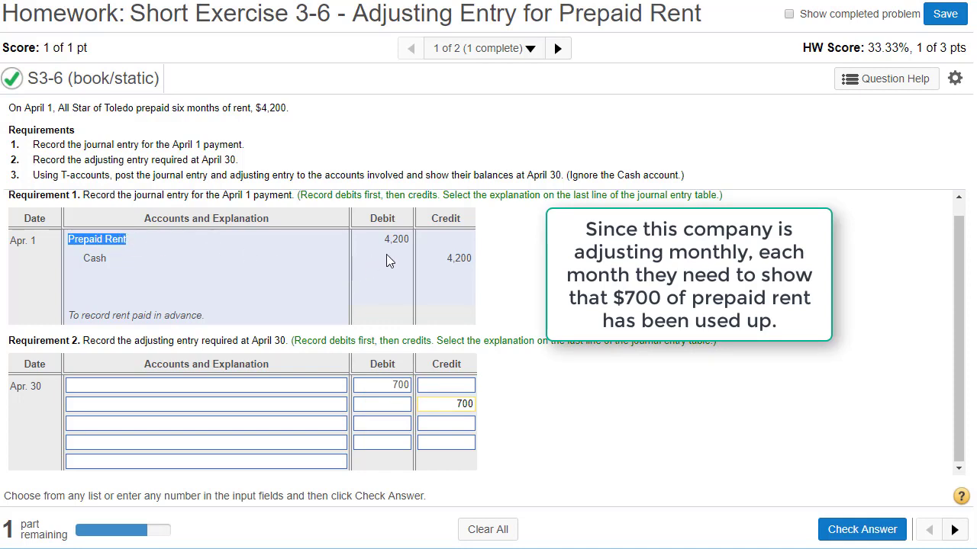
key(alt+Tab)
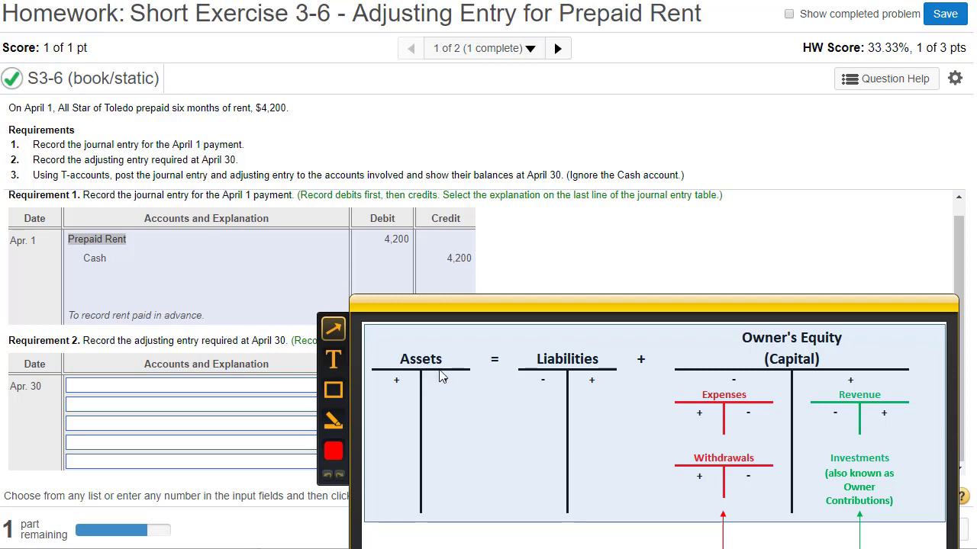
drag(451, 389, 484, 319)
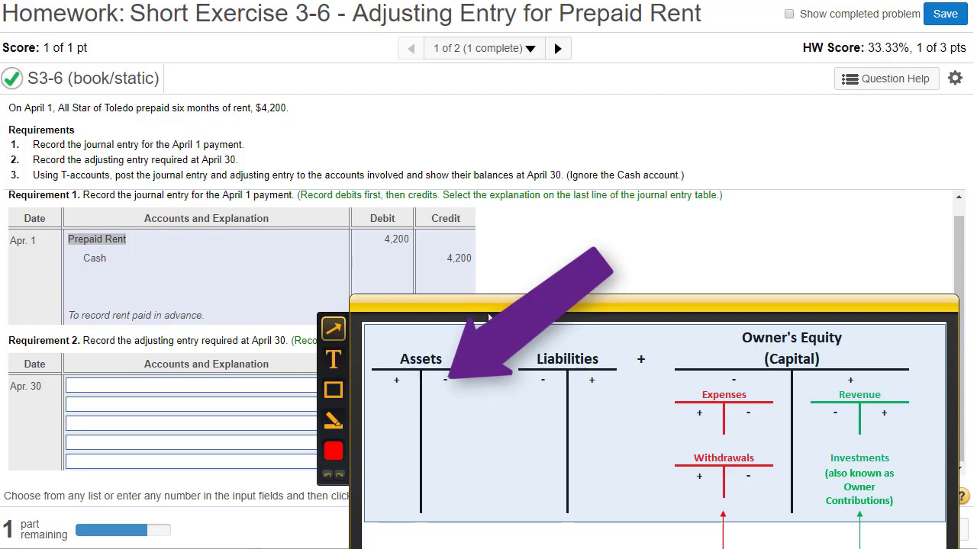
click(488, 317)
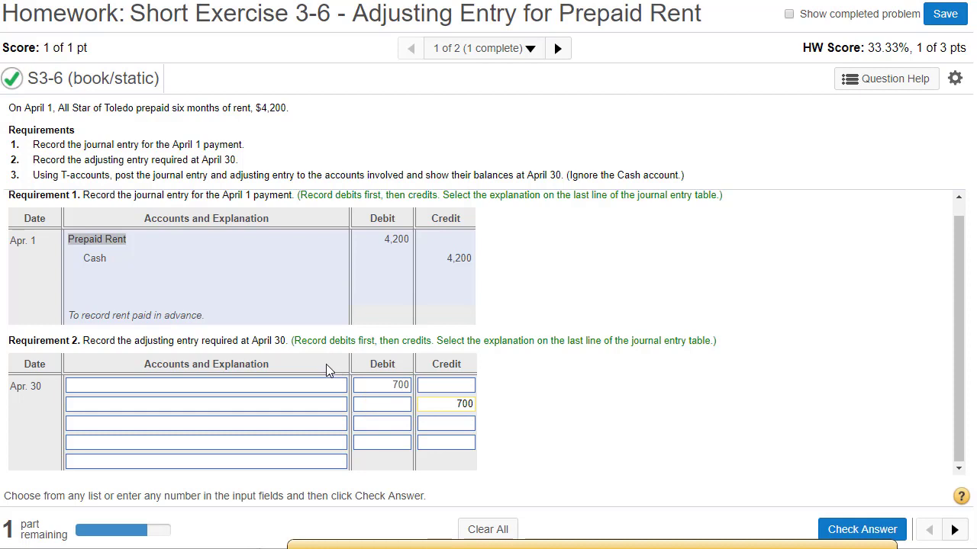
- Set the Apr. 30 adjusting entry's credited account on the second line to Prepaid Rent
drag(300, 341, 432, 340)
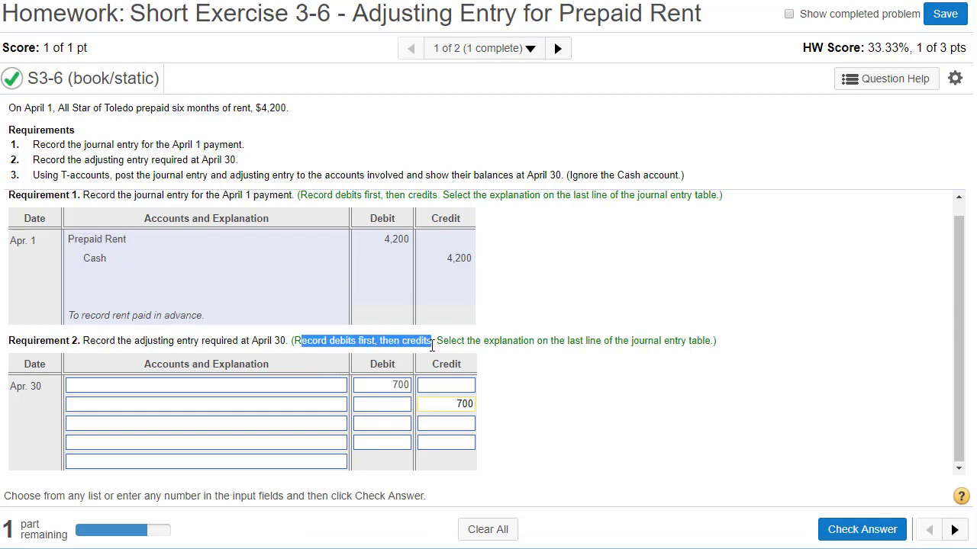
click(331, 410)
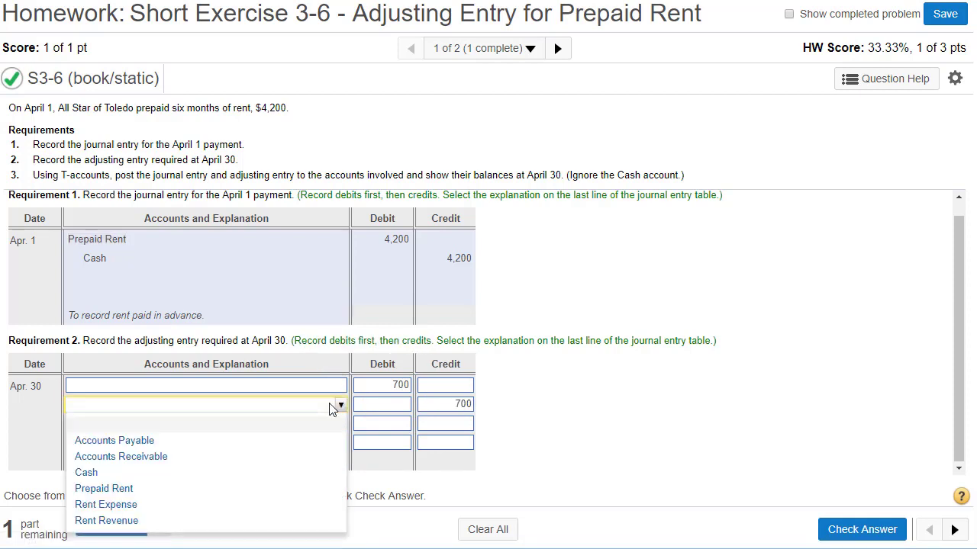
click(132, 489)
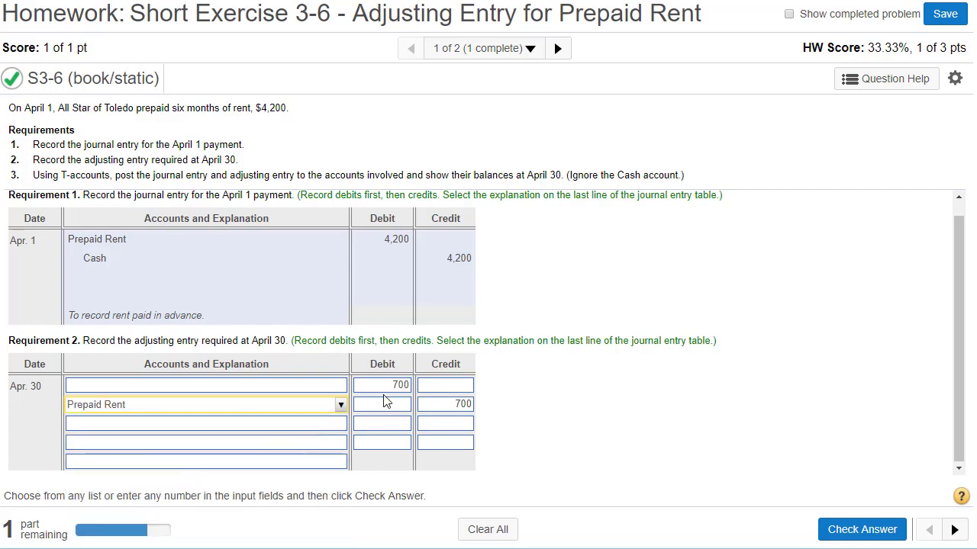
- Consult the accounting equation chart for the debit side, and set the Apr. 30 entry's first-line account to Rent Expense
drag(388, 389, 402, 385)
click(405, 385)
double_click(405, 385)
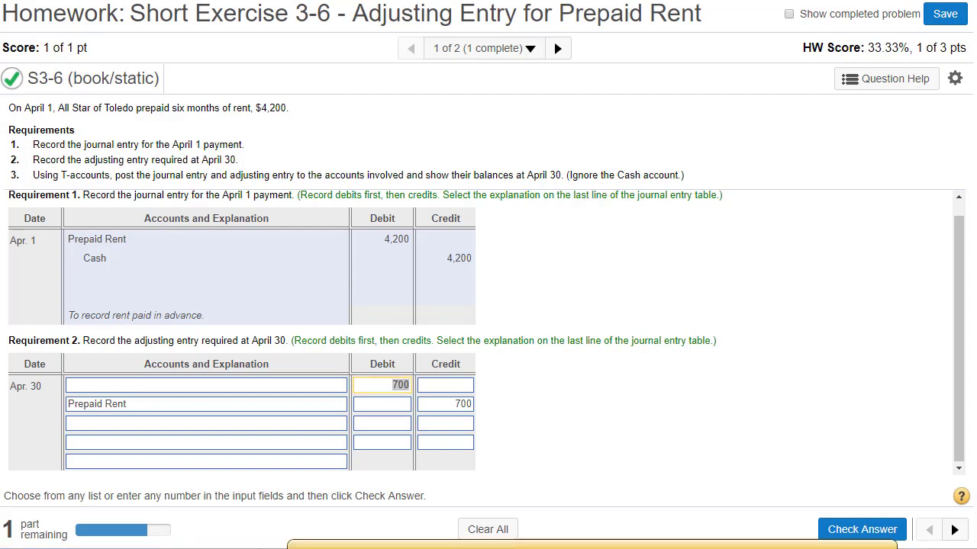
mouse_move(414, 544)
mouse_down()
mouse_move(414, 524)
mouse_move(338, 397)
mouse_up()
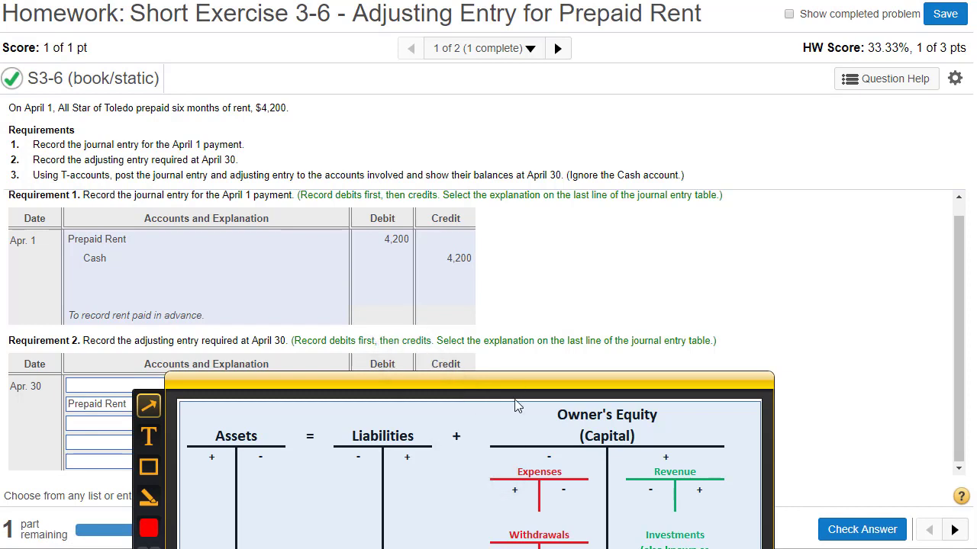
click(221, 387)
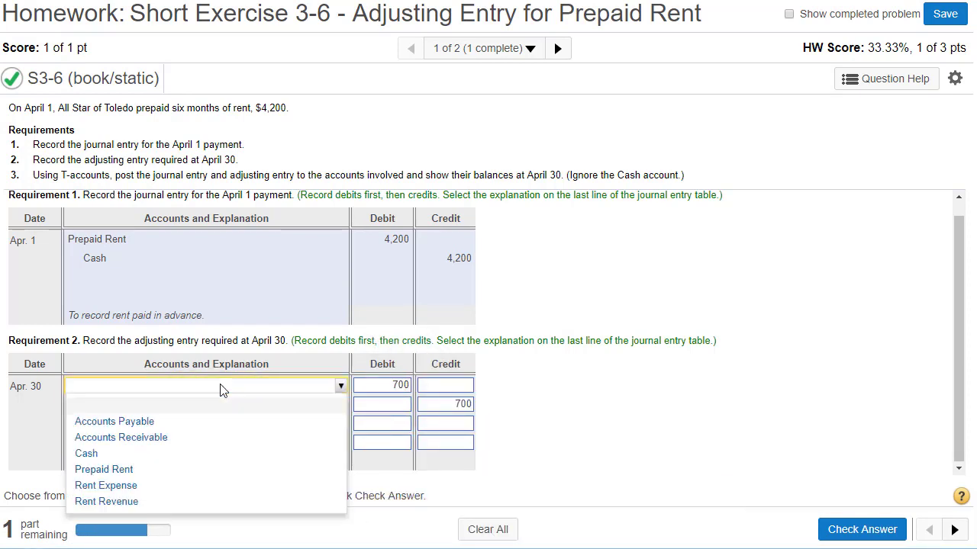
click(125, 485)
- Set the Apr. 30 entry's explanation to "To record rent expense." and check the Requirement 2 answer
click(330, 460)
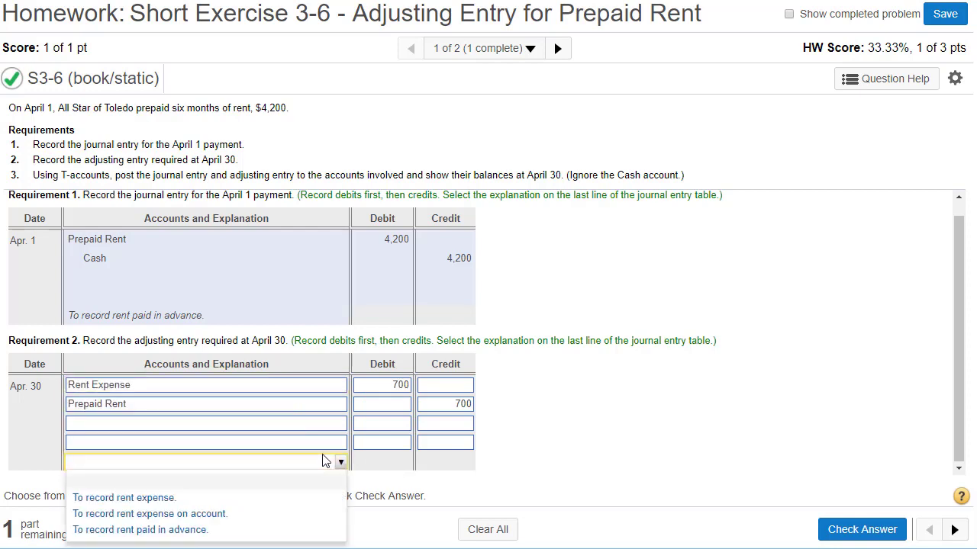
click(144, 501)
click(861, 529)
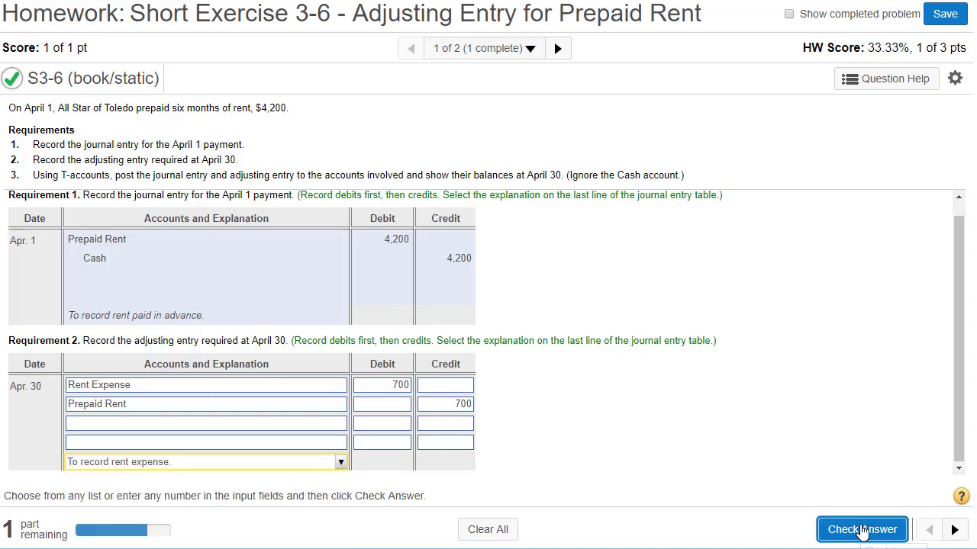
click(493, 334)
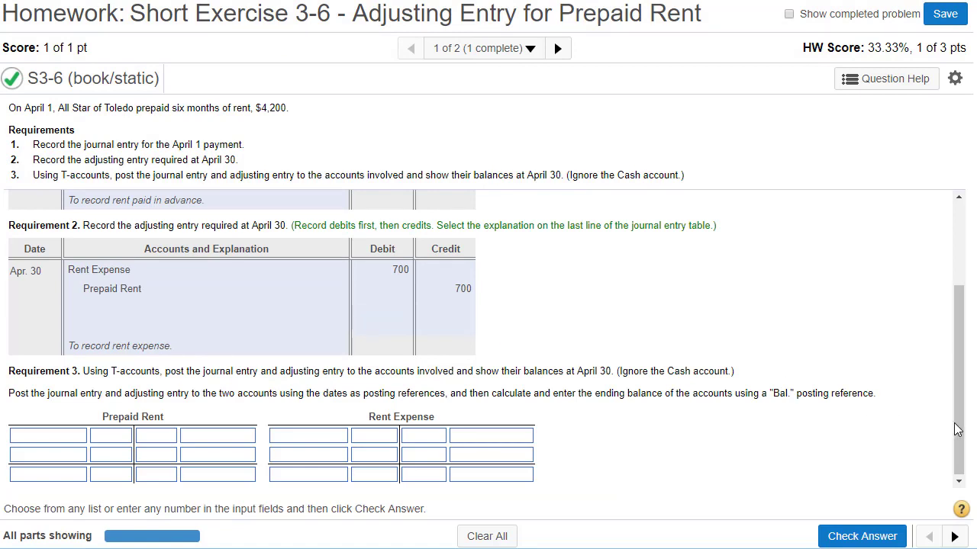
- Review the Apr. 1 Prepaid Rent debit and the Requirement 3 posting instructions, including the note about the Cash account
drag(963, 427, 970, 371)
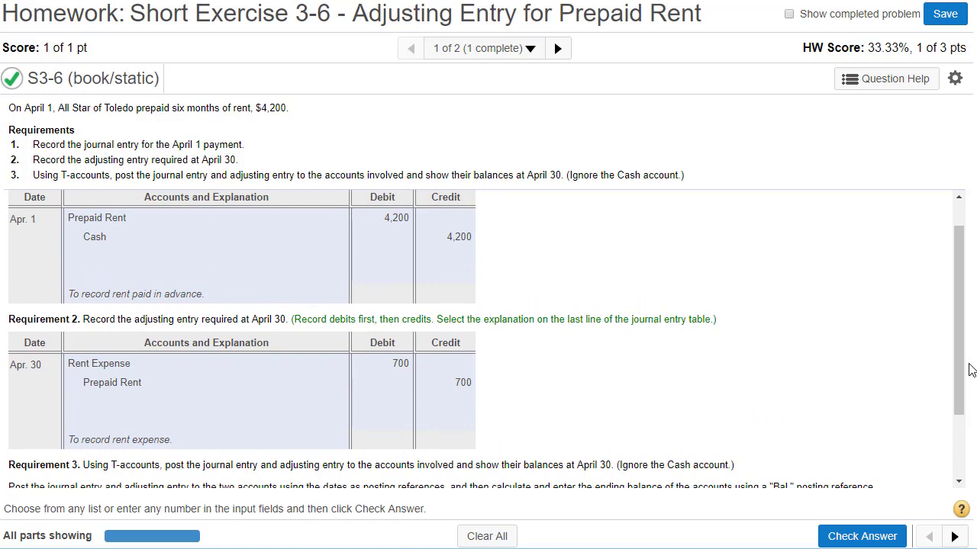
drag(68, 218, 130, 218)
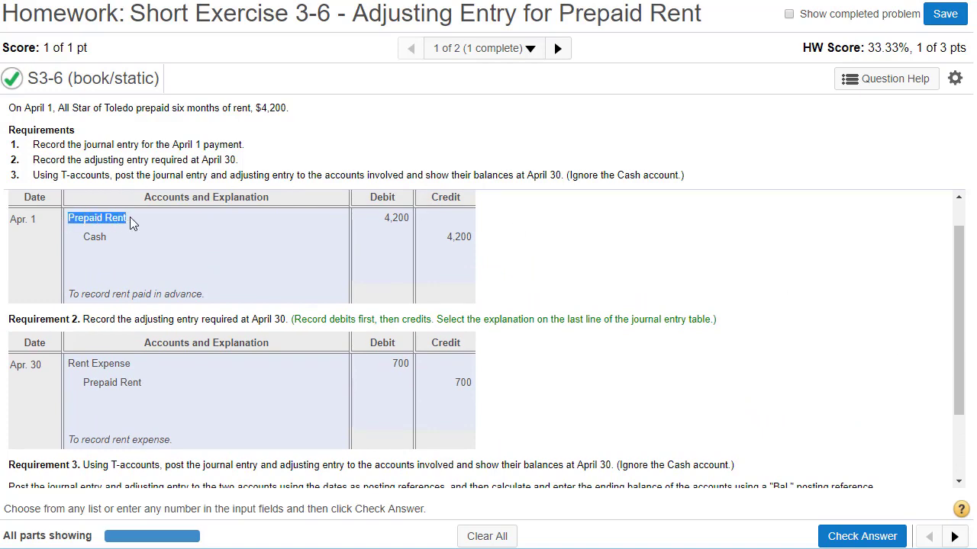
click(70, 217)
drag(69, 217, 206, 222)
drag(406, 224, 440, 229)
drag(959, 265, 954, 347)
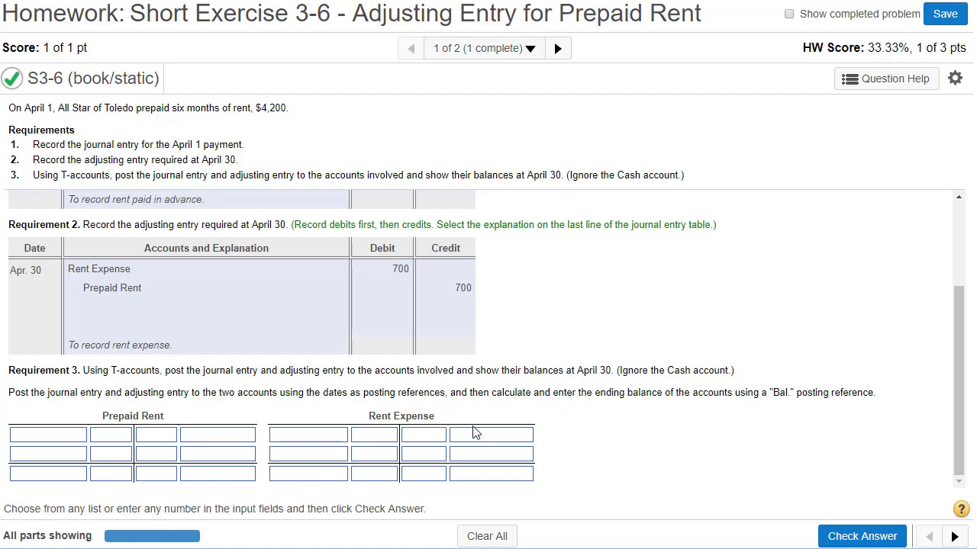
drag(83, 370, 574, 372)
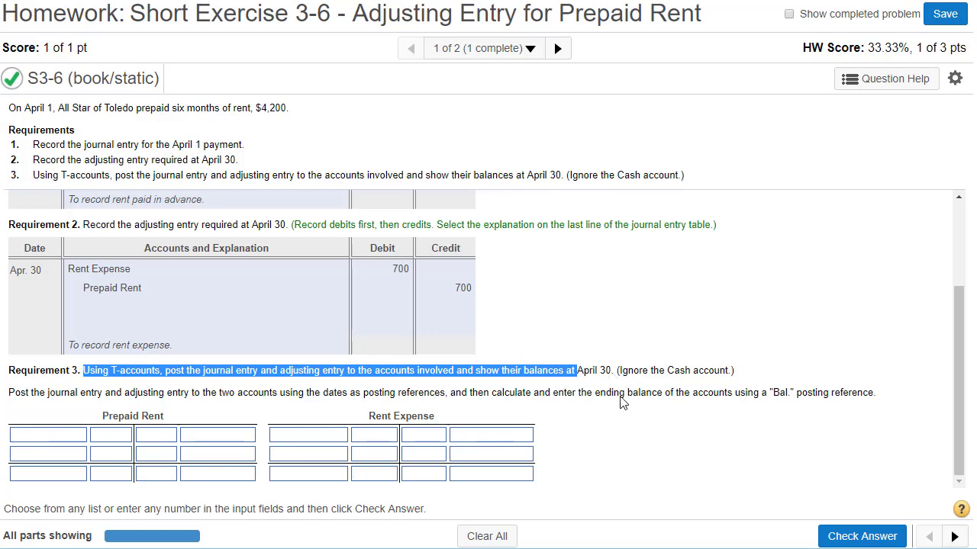
drag(620, 370, 728, 369)
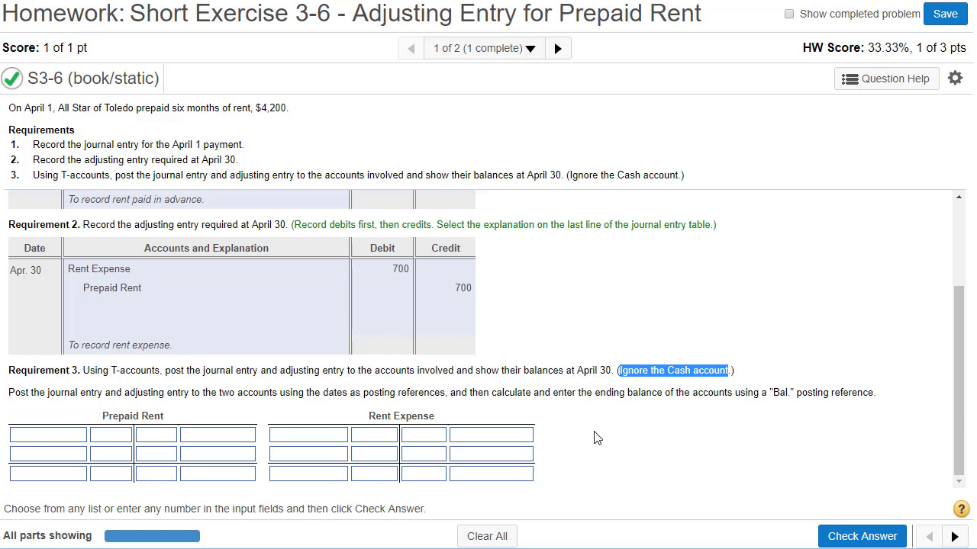
- Post the Apr. 1 debit of 4200 to the first line of the Prepaid Rent T-account, using Apr. 1 as its reference
drag(959, 427, 969, 365)
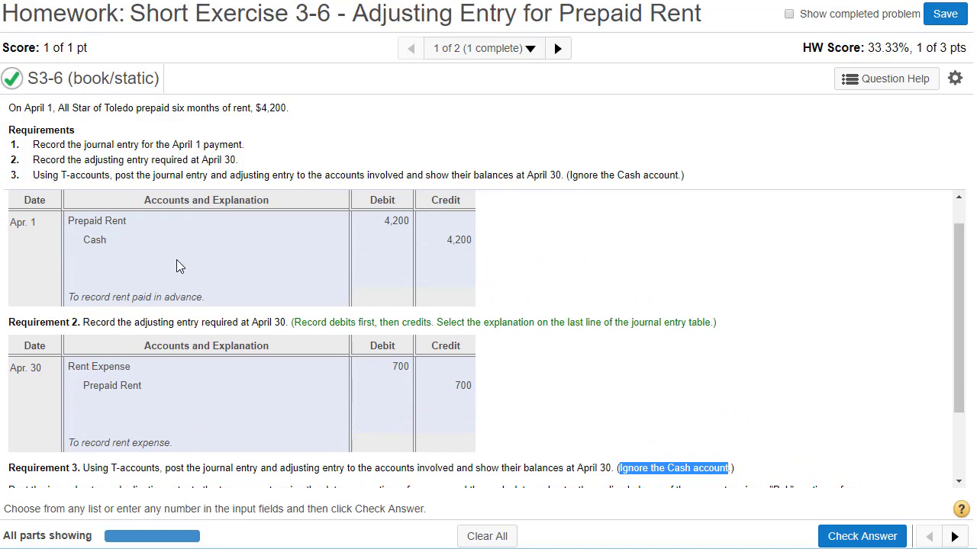
drag(10, 222, 216, 222)
drag(391, 224, 398, 224)
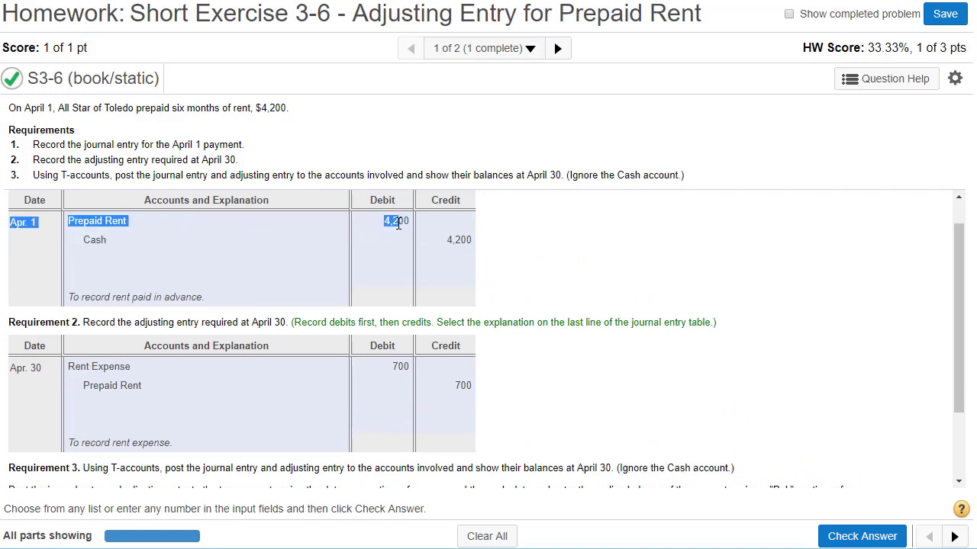
drag(953, 321, 953, 396)
drag(101, 416, 171, 425)
click(100, 432)
text(4)
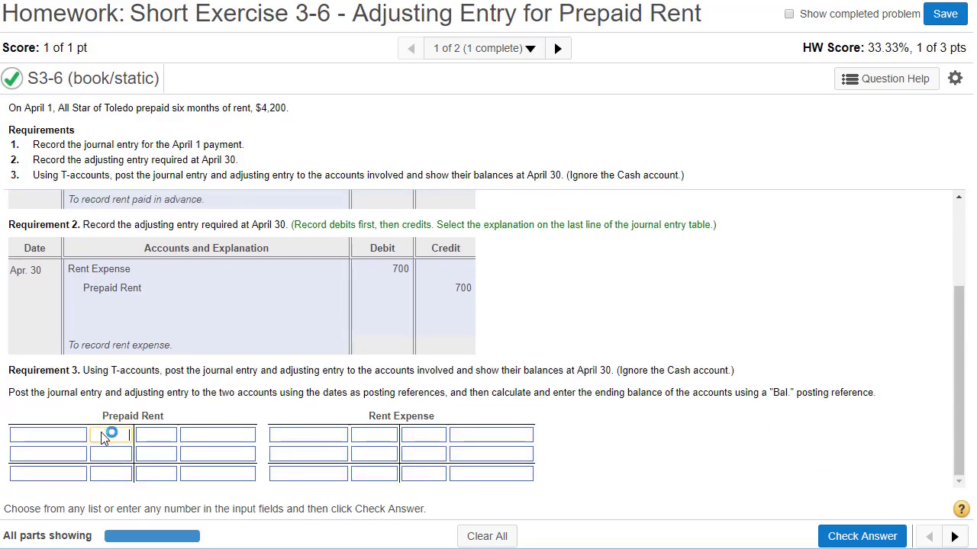
text(200)
click(59, 435)
click(44, 472)
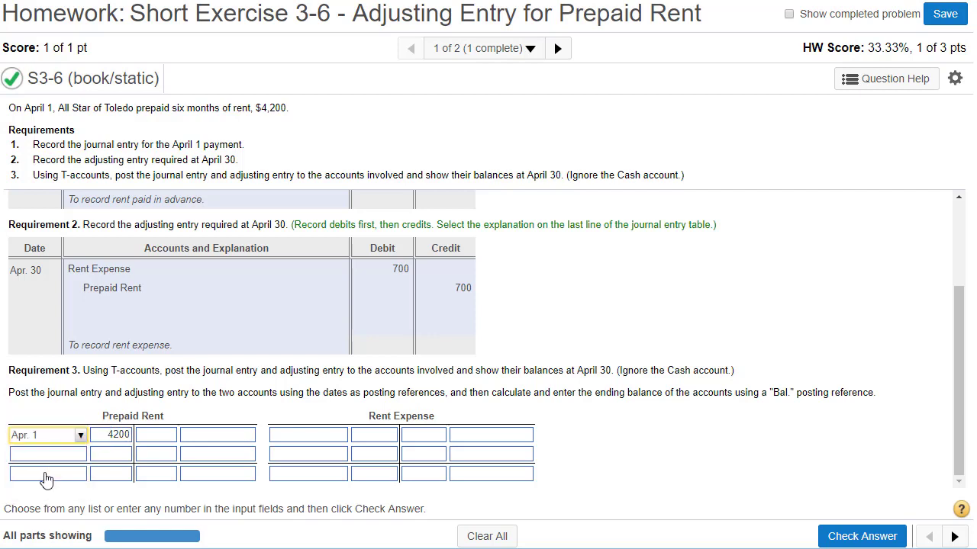
- Skip the Cash credit and post the 700 debit to the first line of the Rent Expense T-account with the reference Apr. 30
scroll(432, 354, up, 3)
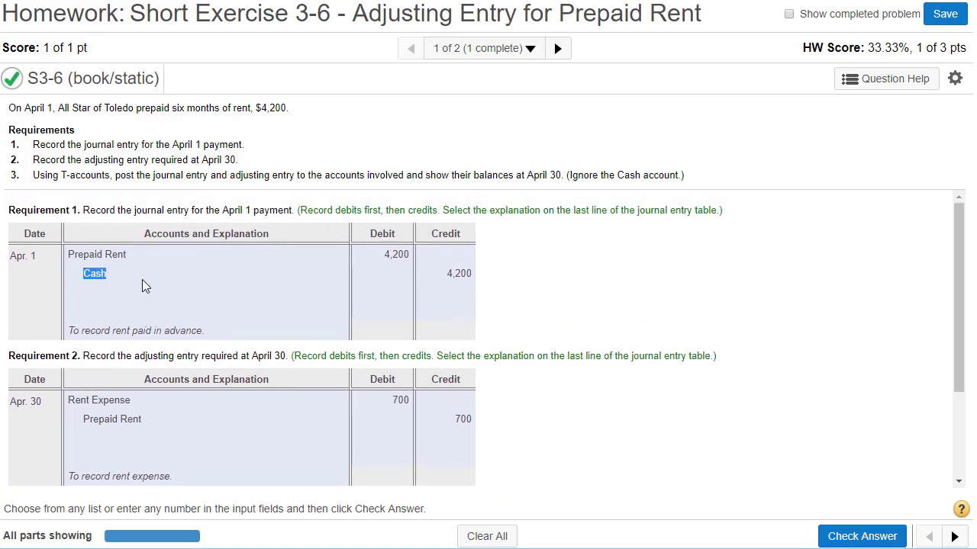
drag(454, 274, 484, 297)
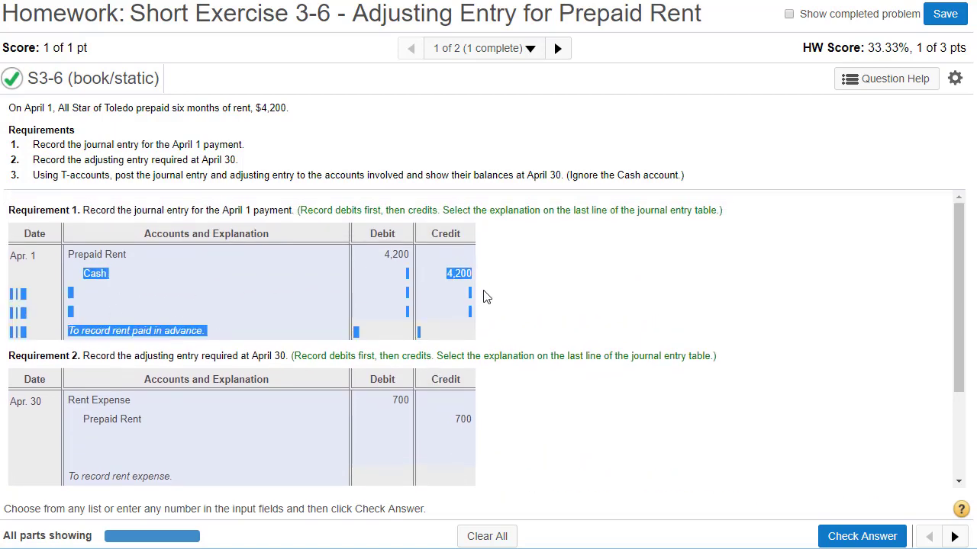
scroll(484, 297, down, 3)
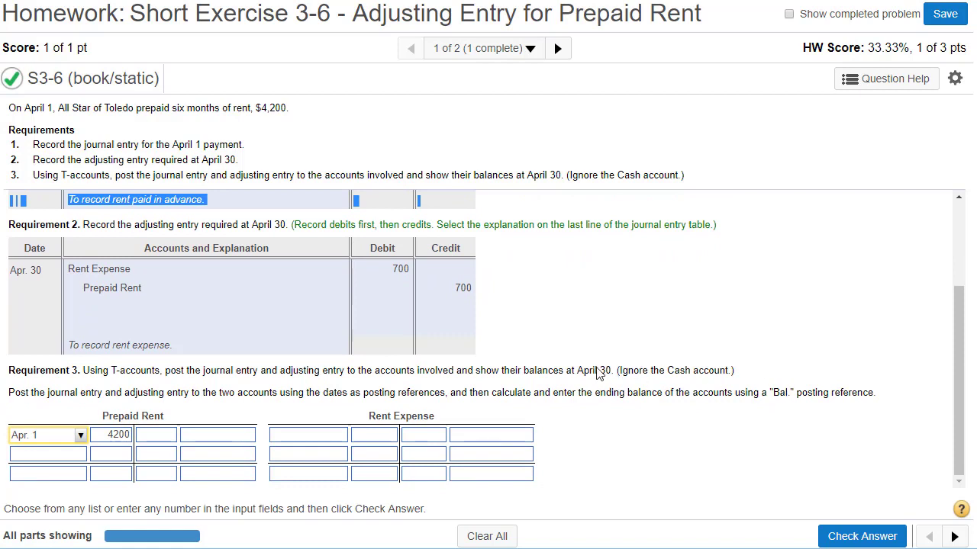
drag(627, 373, 732, 373)
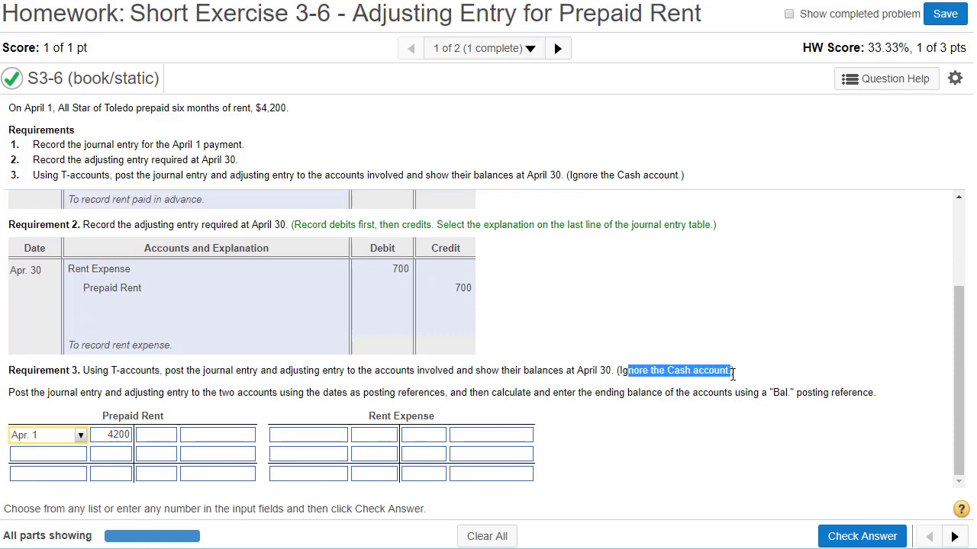
drag(69, 266, 331, 265)
drag(398, 269, 412, 269)
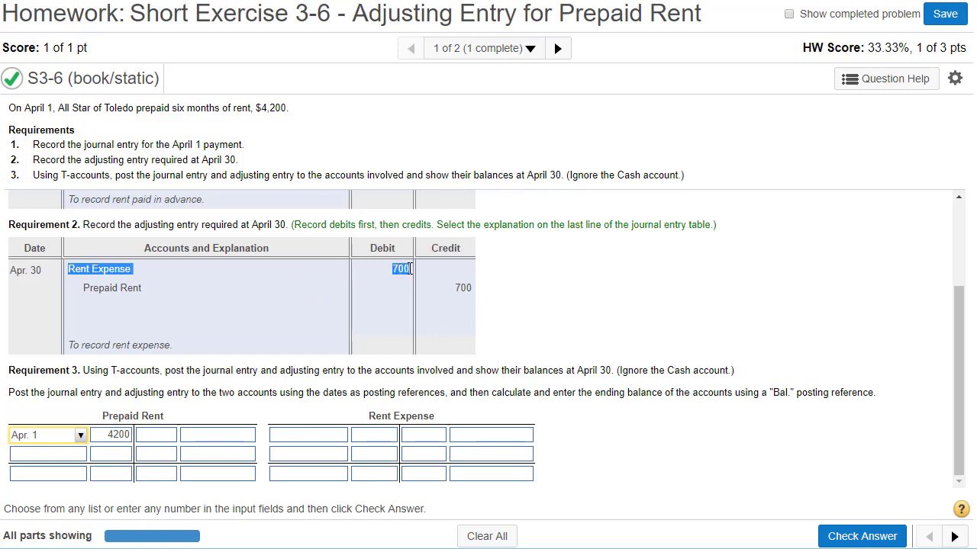
drag(30, 273, 33, 271)
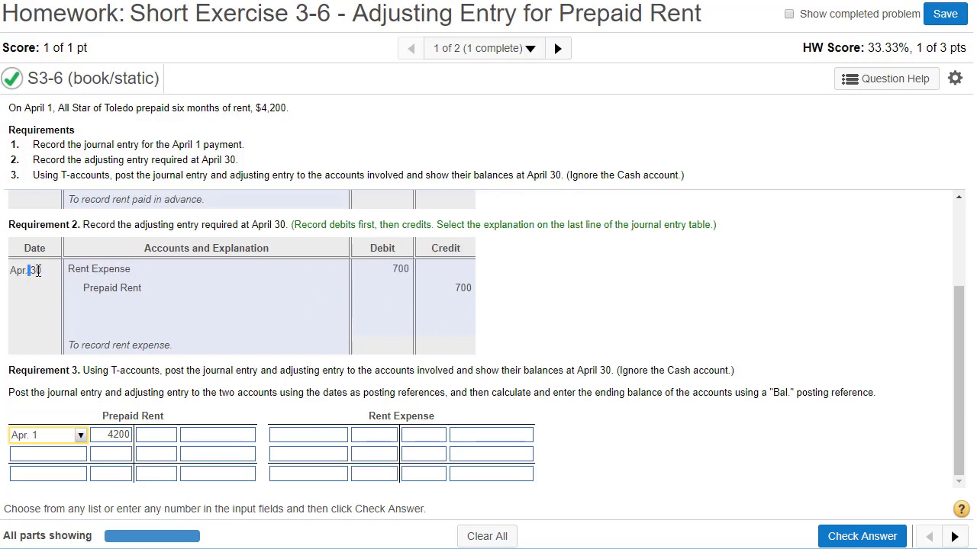
click(372, 441)
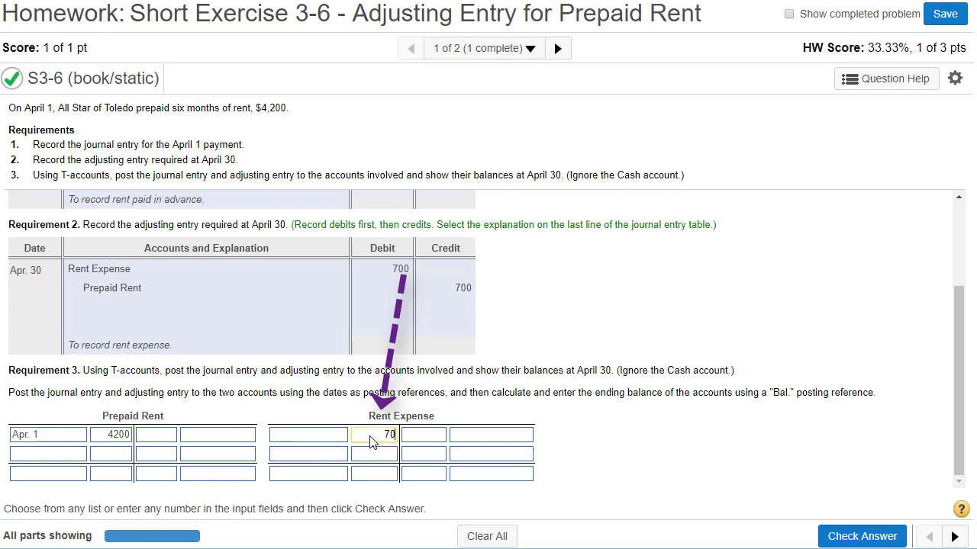
click(329, 437)
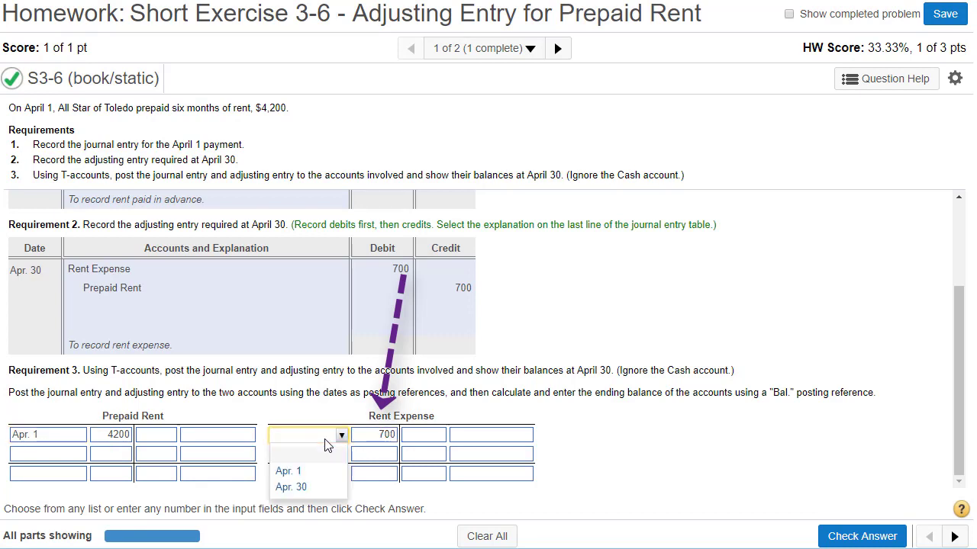
click(316, 488)
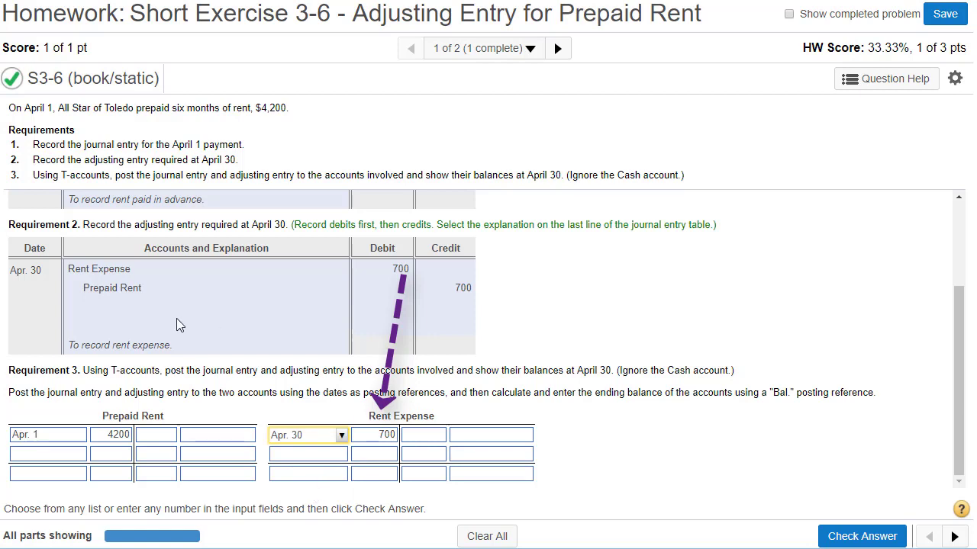
- Post the adjusting entry's 700 credit to the first line of the Prepaid Rent T-account with the reference Apr. 30
drag(83, 288, 151, 290)
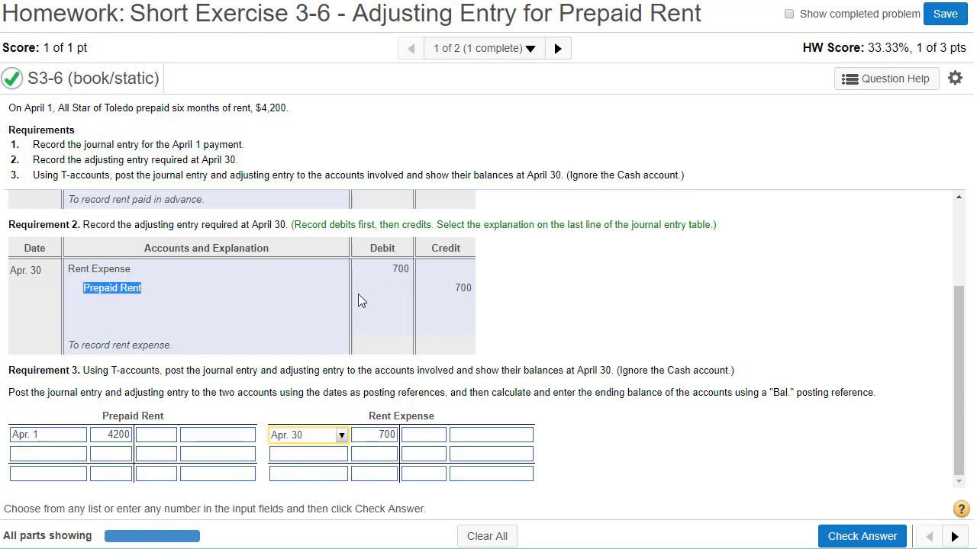
drag(451, 289, 468, 289)
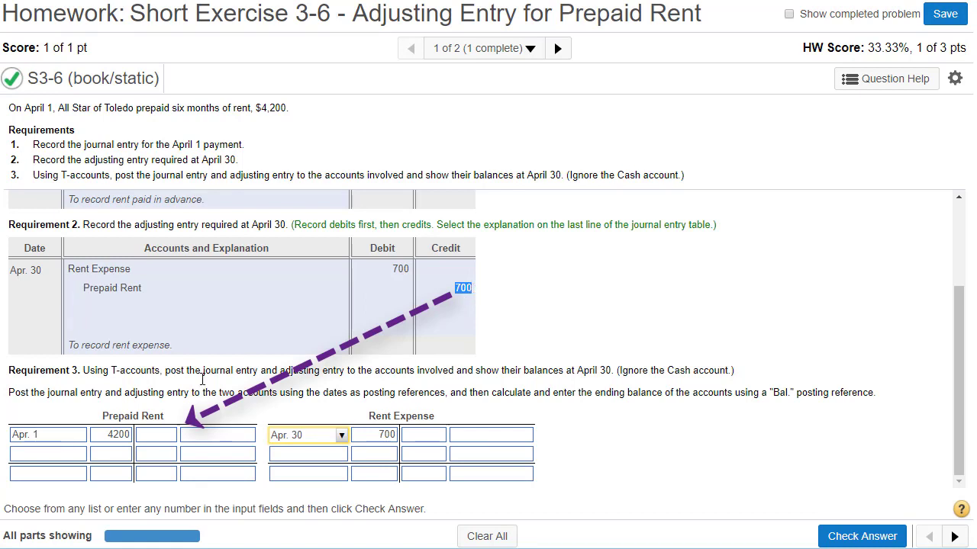
click(150, 436)
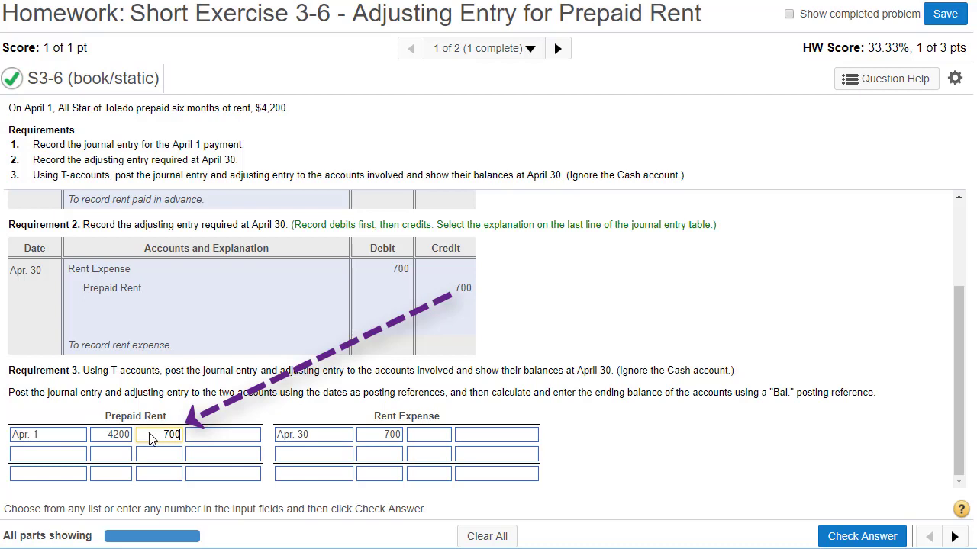
click(219, 443)
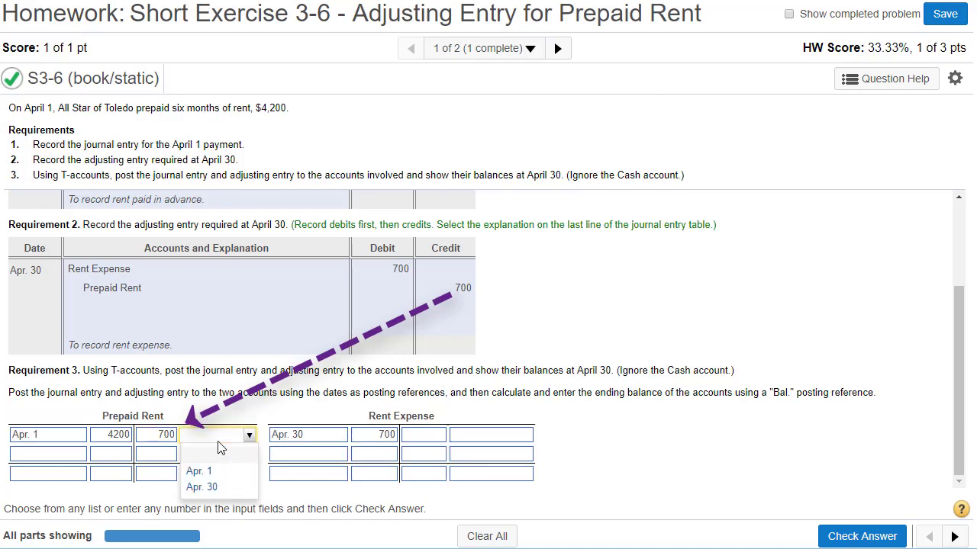
click(203, 487)
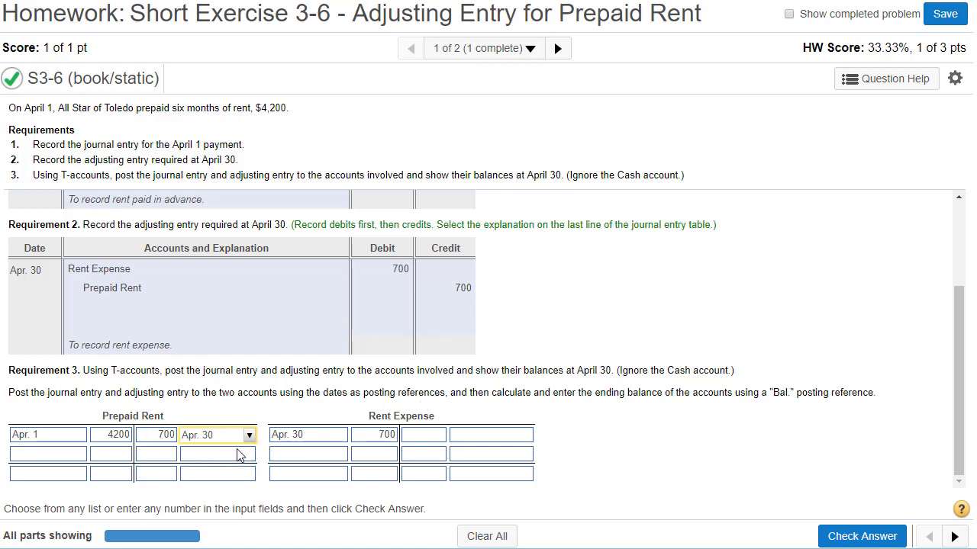
- Enter the Prepaid Rent T-account's ending balance of 3500 on the debit side with the reference Bal
drag(613, 393, 850, 395)
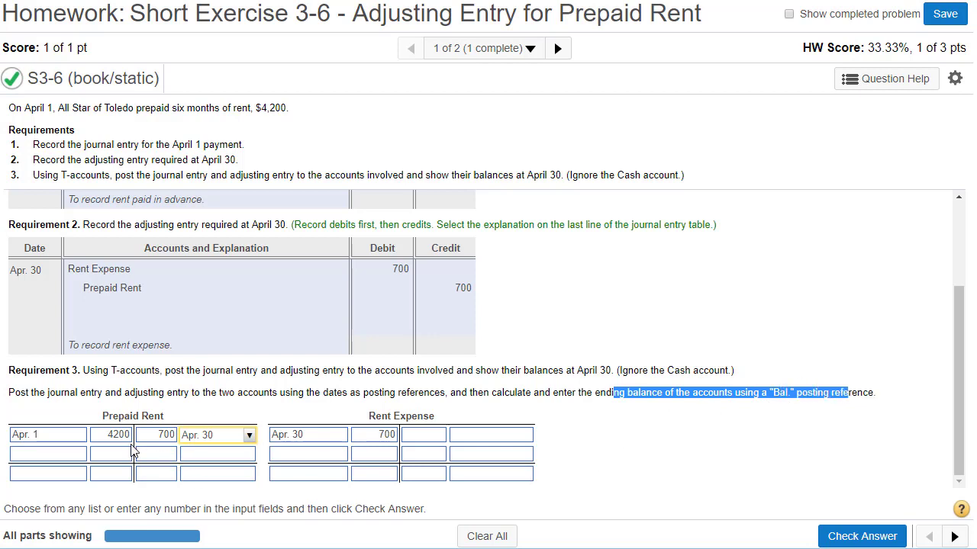
key(alt+Tab)
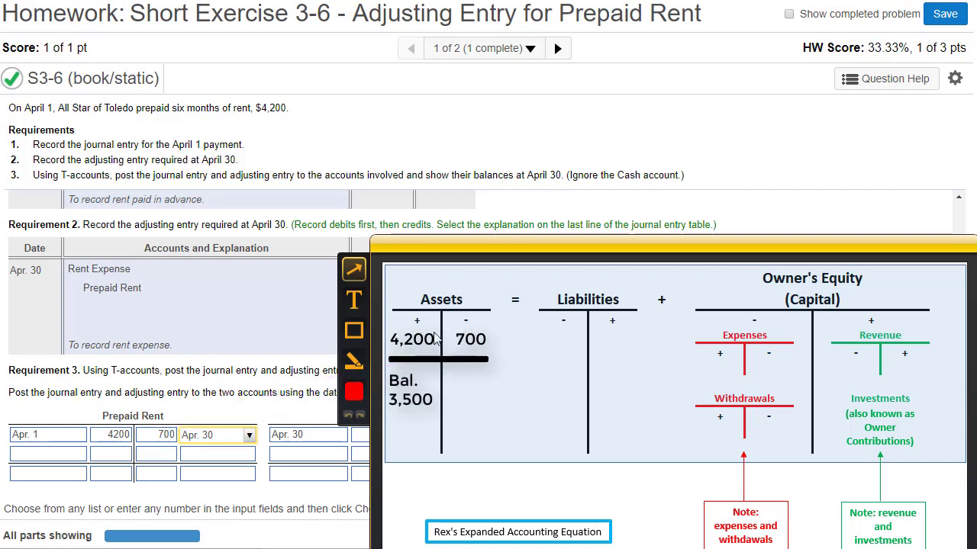
double_click(114, 438)
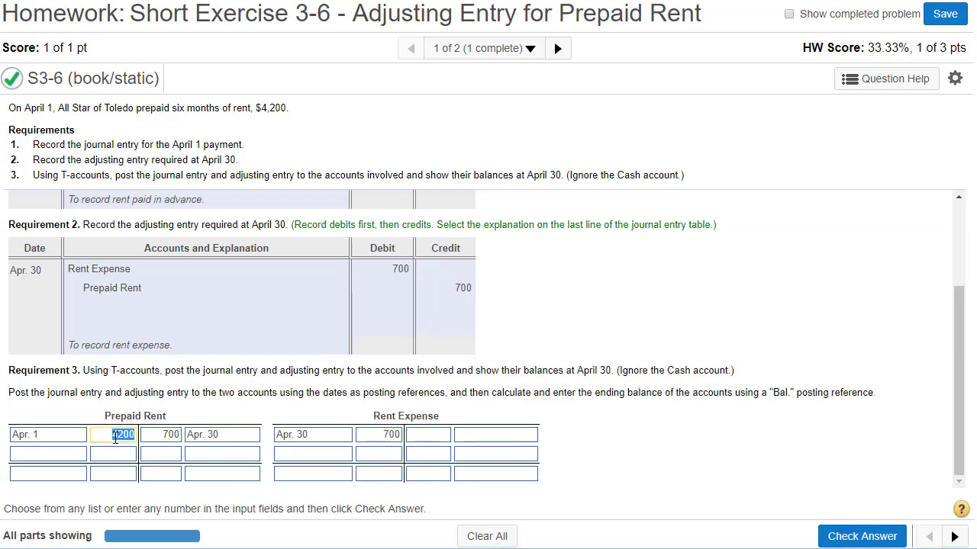
click(166, 435)
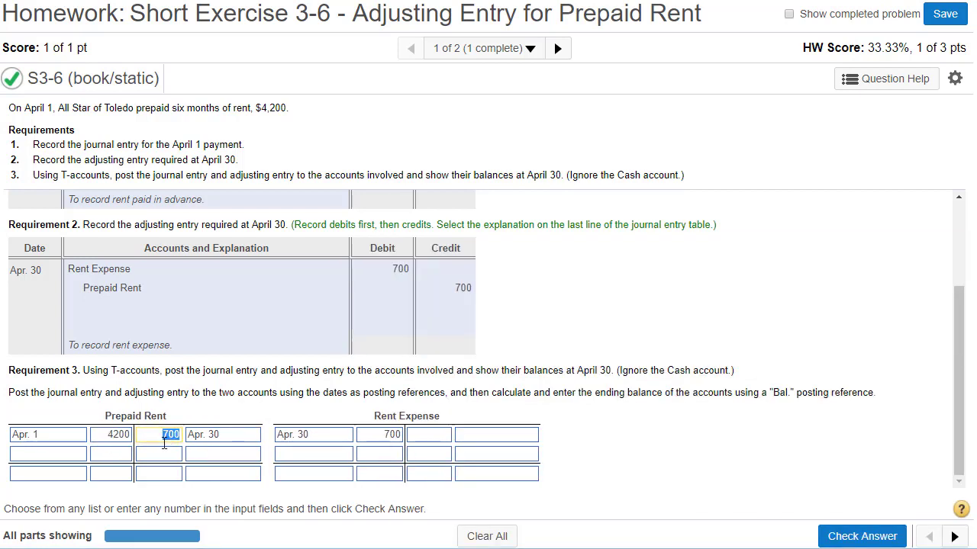
click(102, 476)
text(3500)
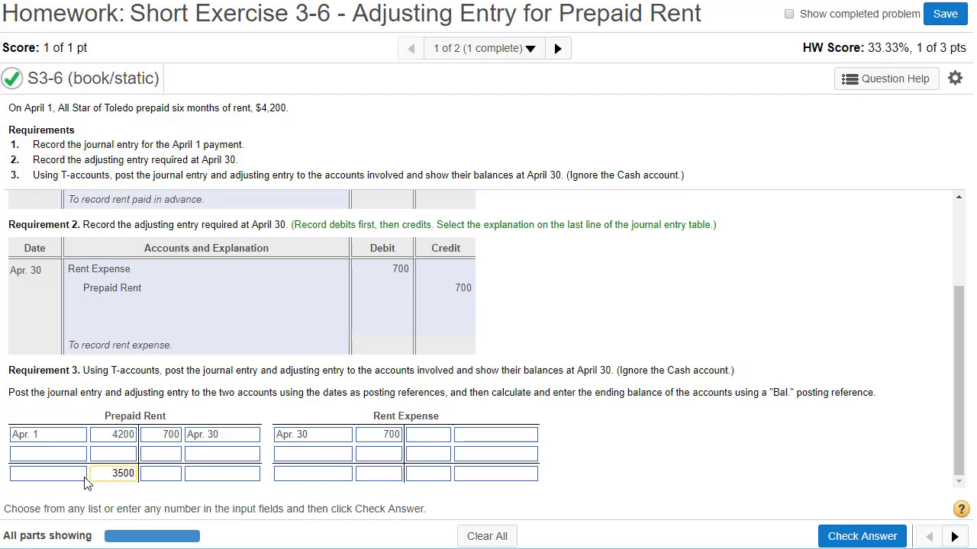
click(80, 479)
click(64, 514)
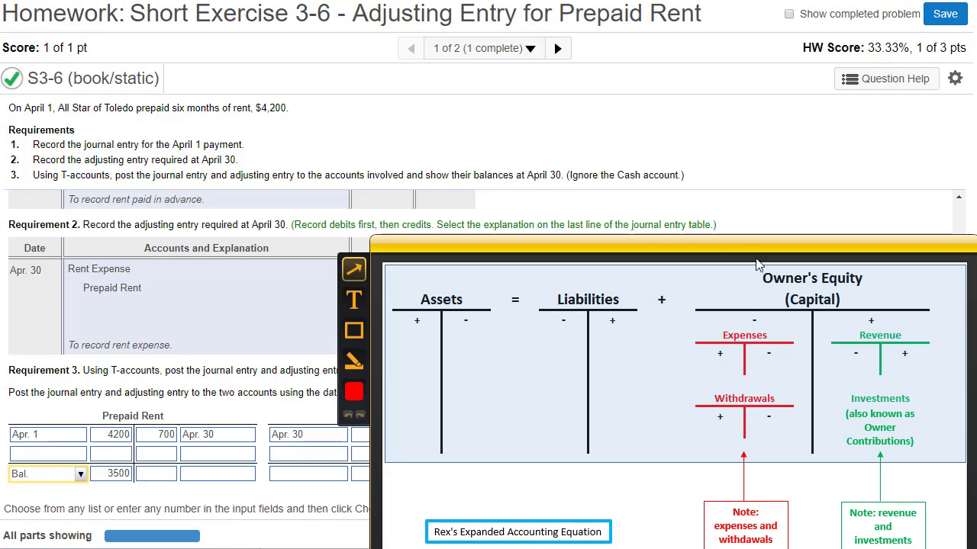
- Consult the Expenses account in the expanded accounting equation diagram, then enter Rent Expense's ending debit balance of 700 with the reference Bal
drag(758, 256, 714, 8)
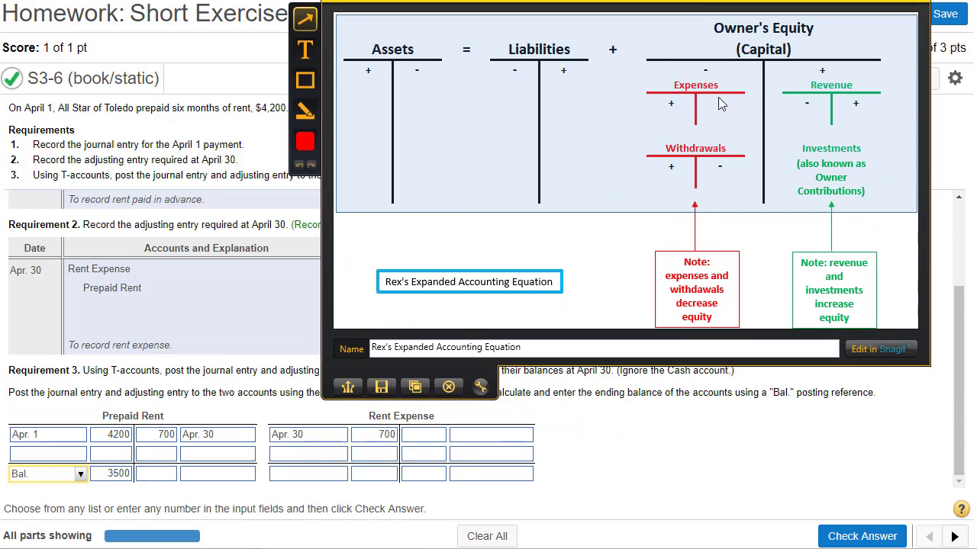
key(Escape)
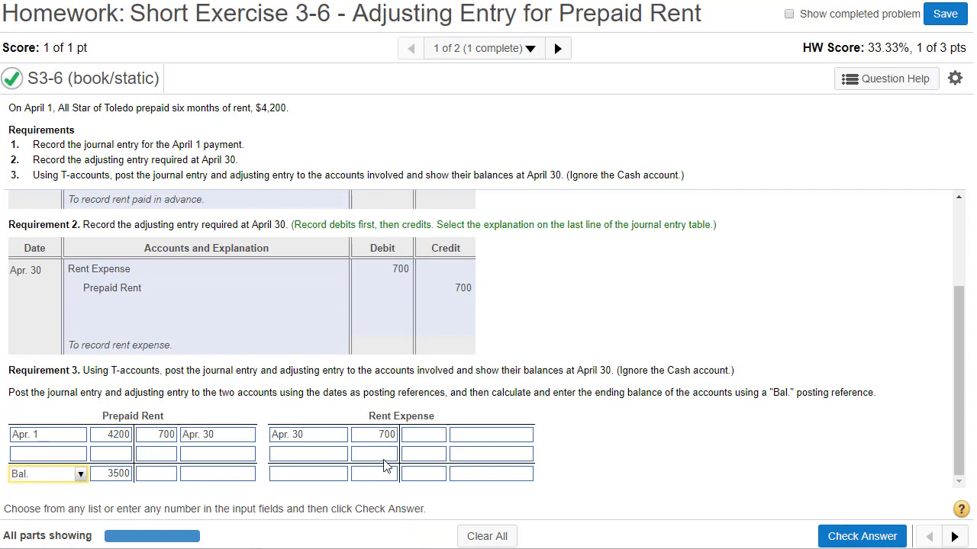
double_click(386, 435)
key(ctrl+c)
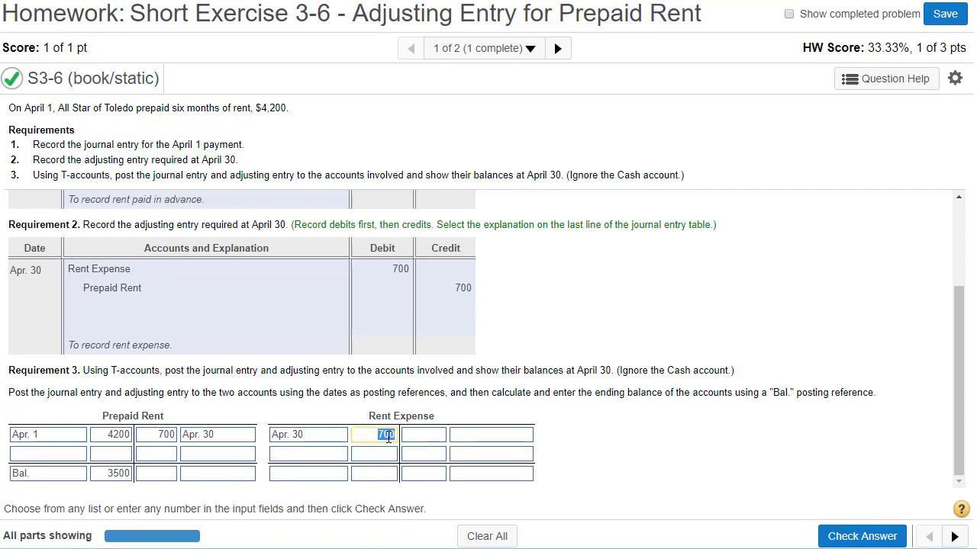
click(370, 479)
key(ctrl+v)
click(328, 476)
click(284, 510)
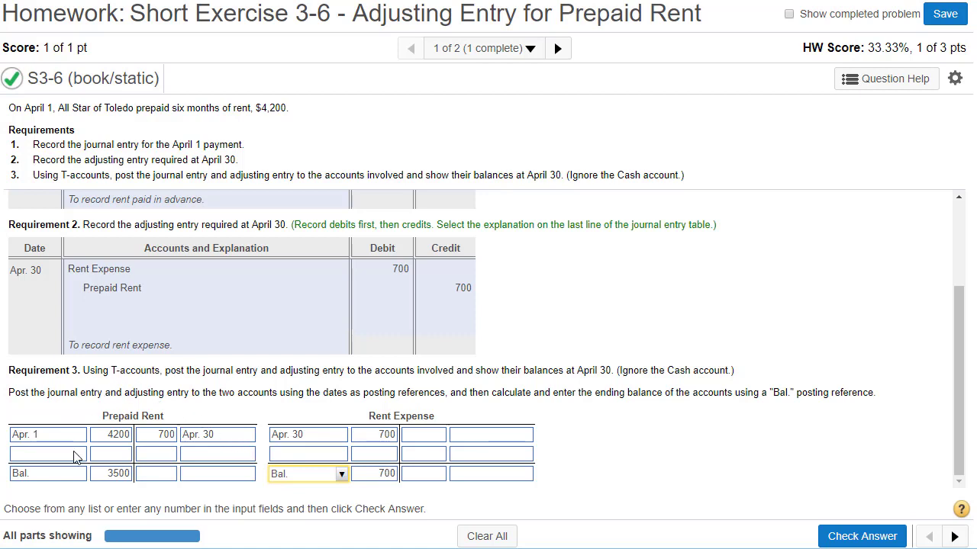
- Check both T-account ending balances against the Apr. 1 Prepaid Rent posting and the Apr. 30 adjusting entry
double_click(119, 474)
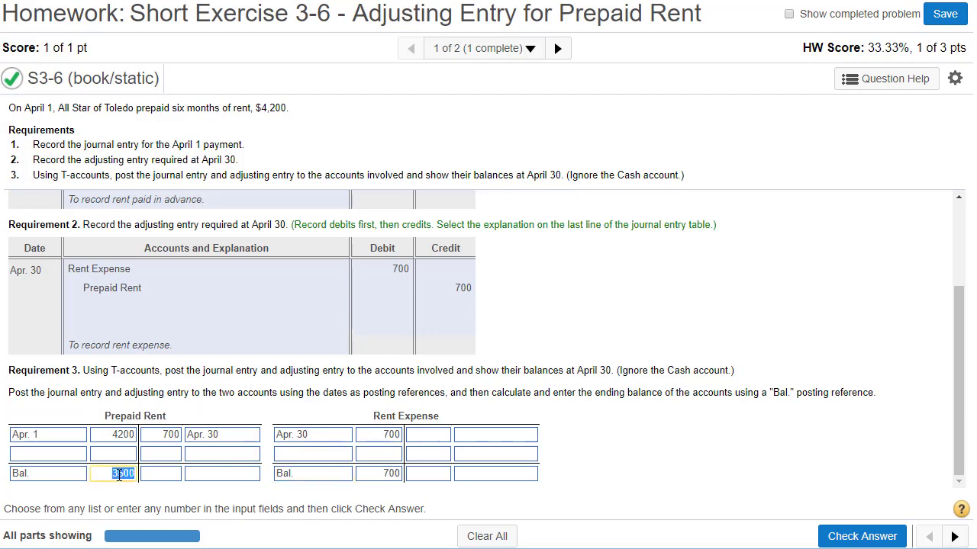
double_click(125, 434)
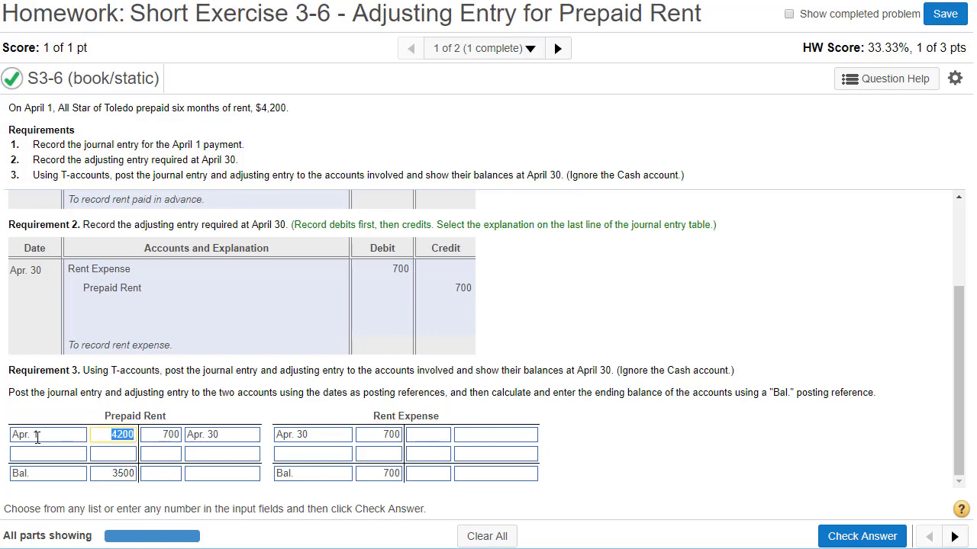
drag(45, 270, 11, 290)
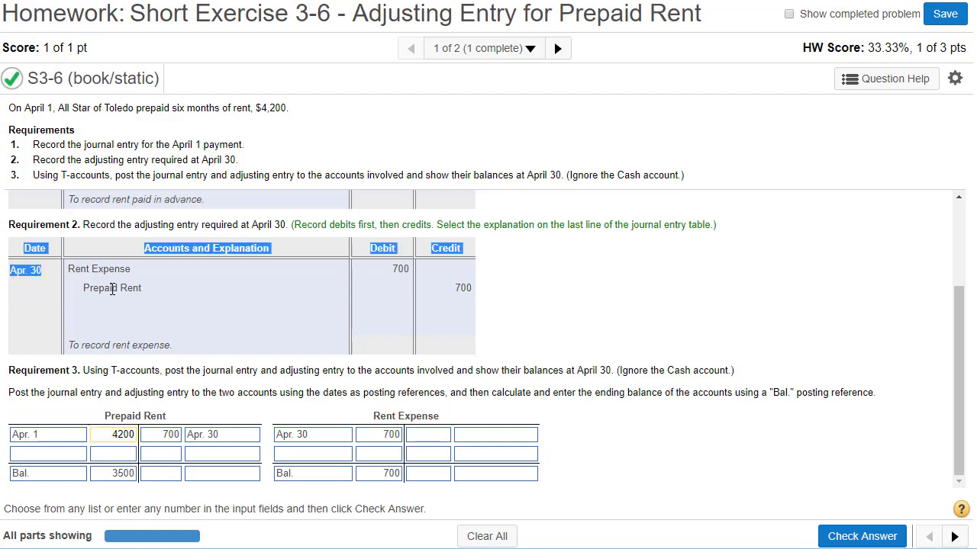
click(459, 289)
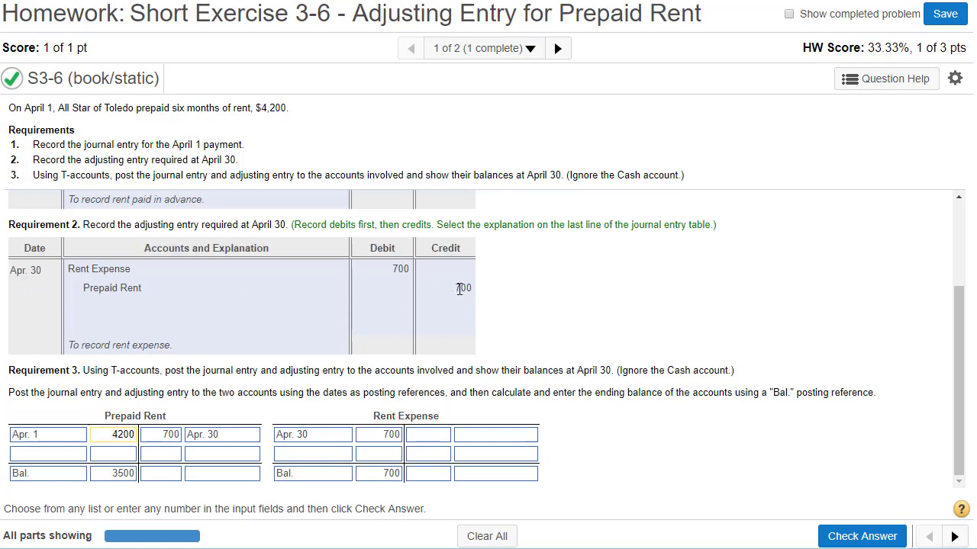
double_click(459, 288)
double_click(123, 473)
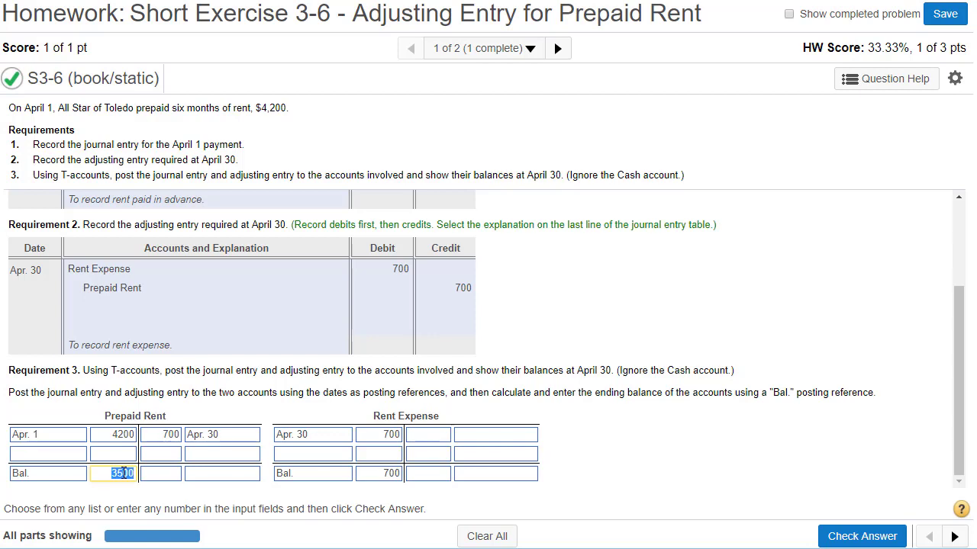
double_click(388, 473)
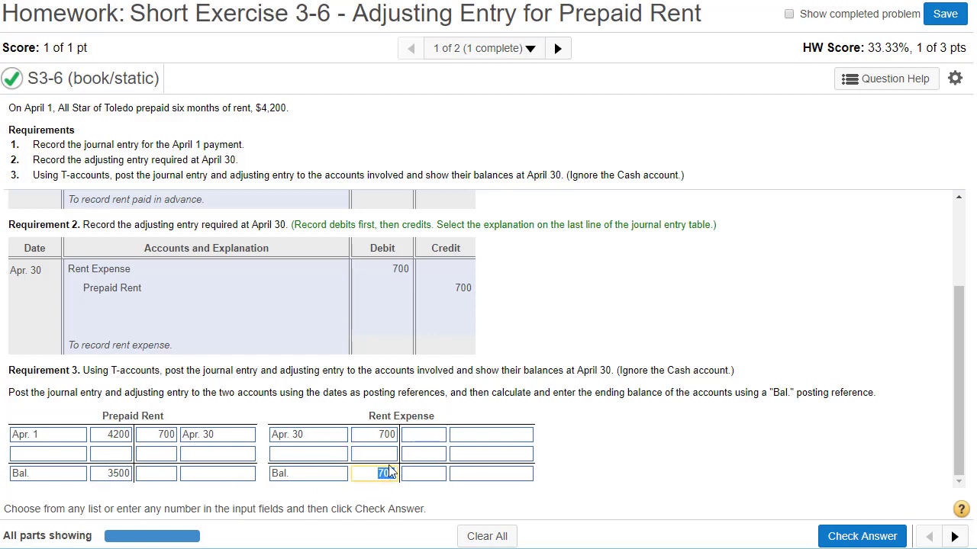